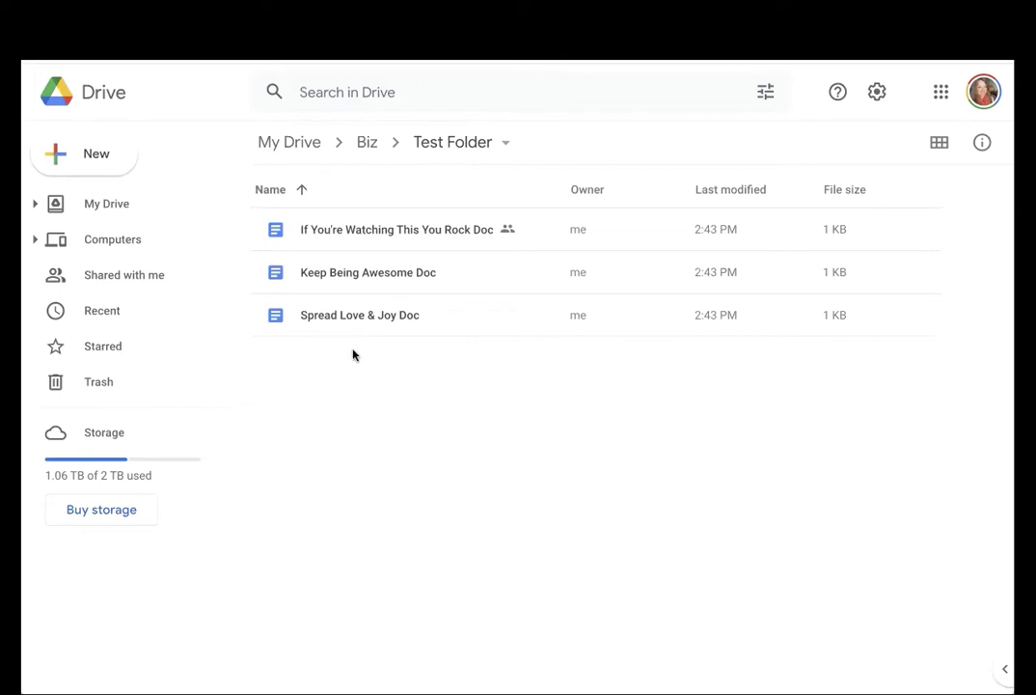
Open the sharing settings of "If You're Watching This You Rock Doc" in Test Folder and review the people with access.
left_click(336, 329)
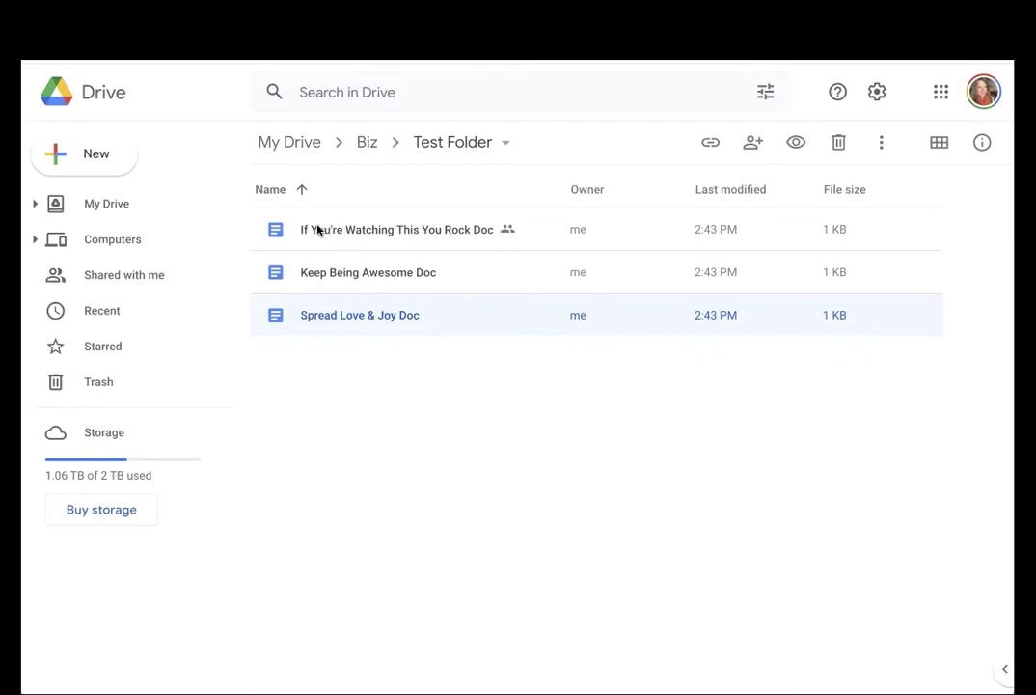
left_click(442, 233)
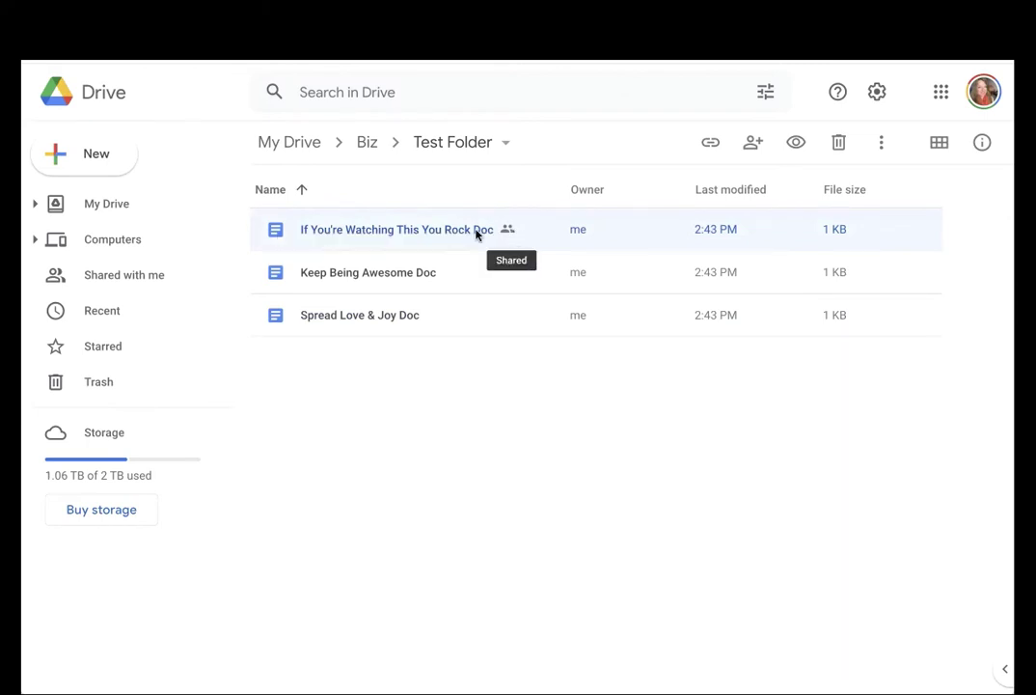
left_click(753, 142)
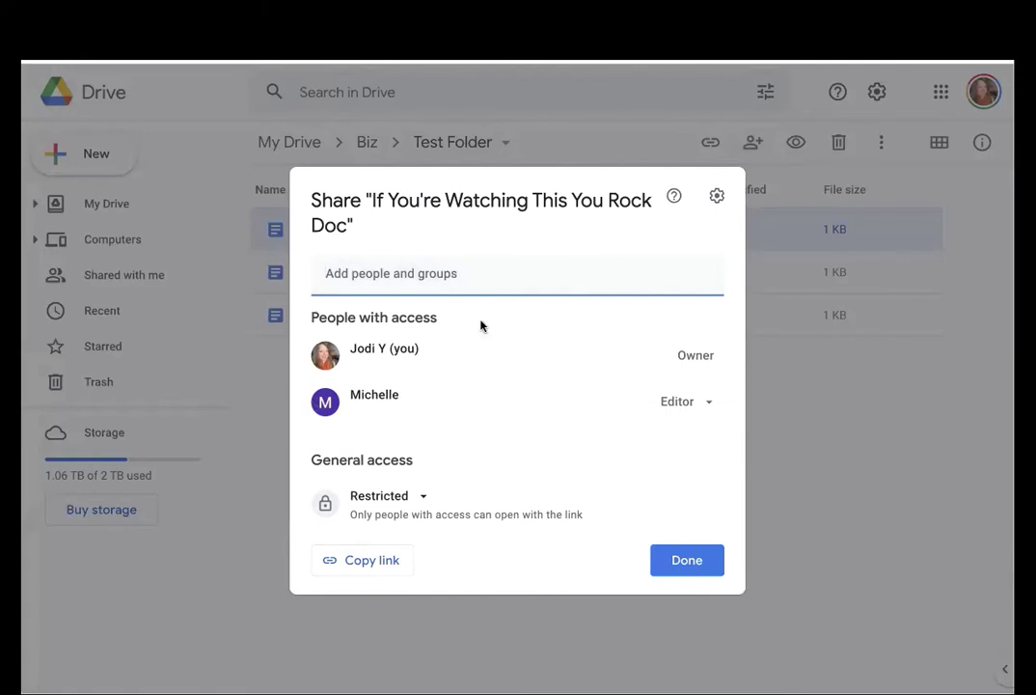
left_click_drag(308, 317, 488, 319)
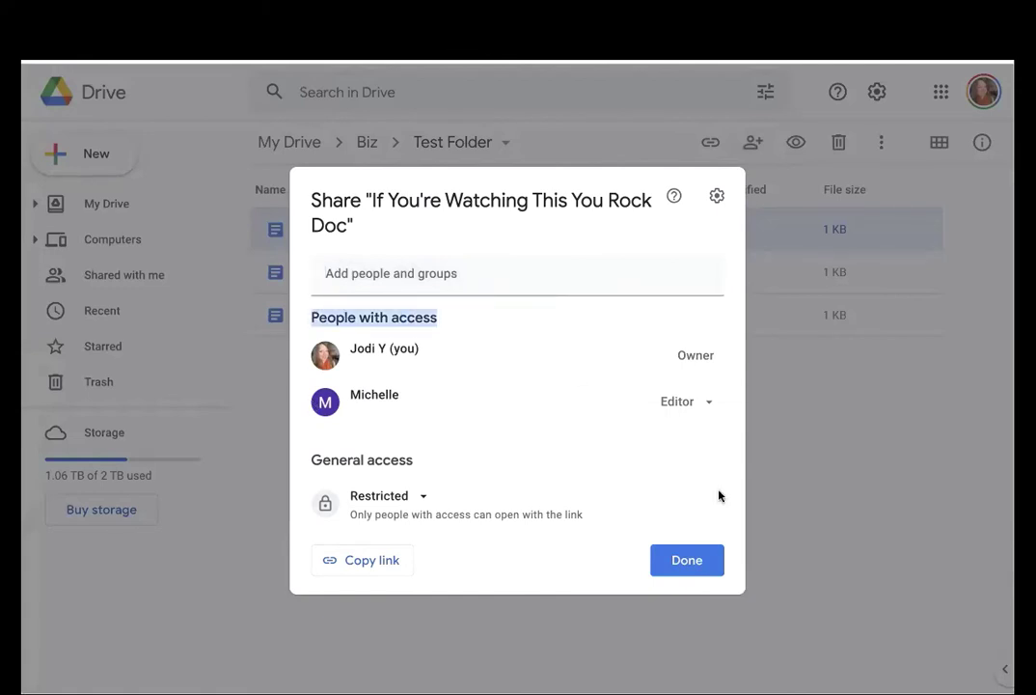
Send the document's existing editor an invitation to take over its ownership.
left_click(697, 402)
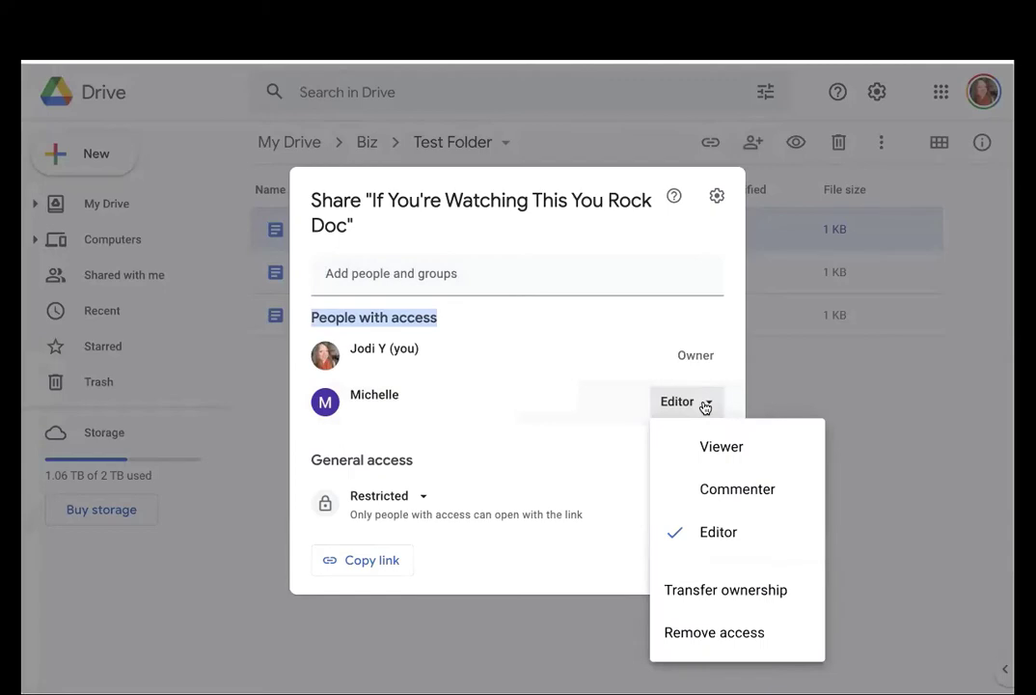
left_click(726, 592)
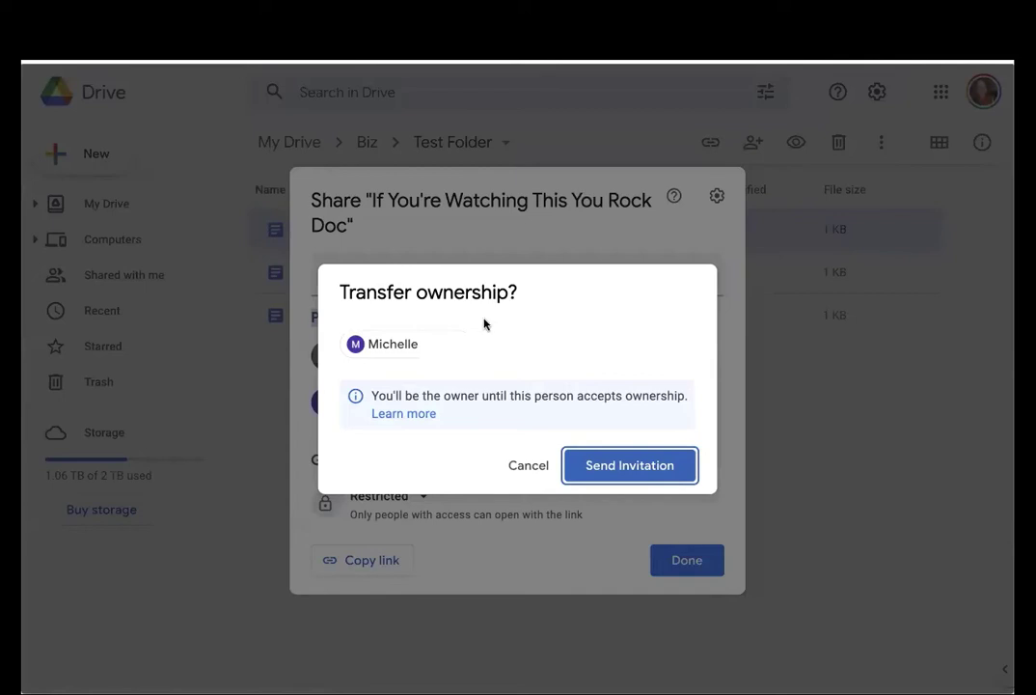
left_click_drag(373, 395, 689, 401)
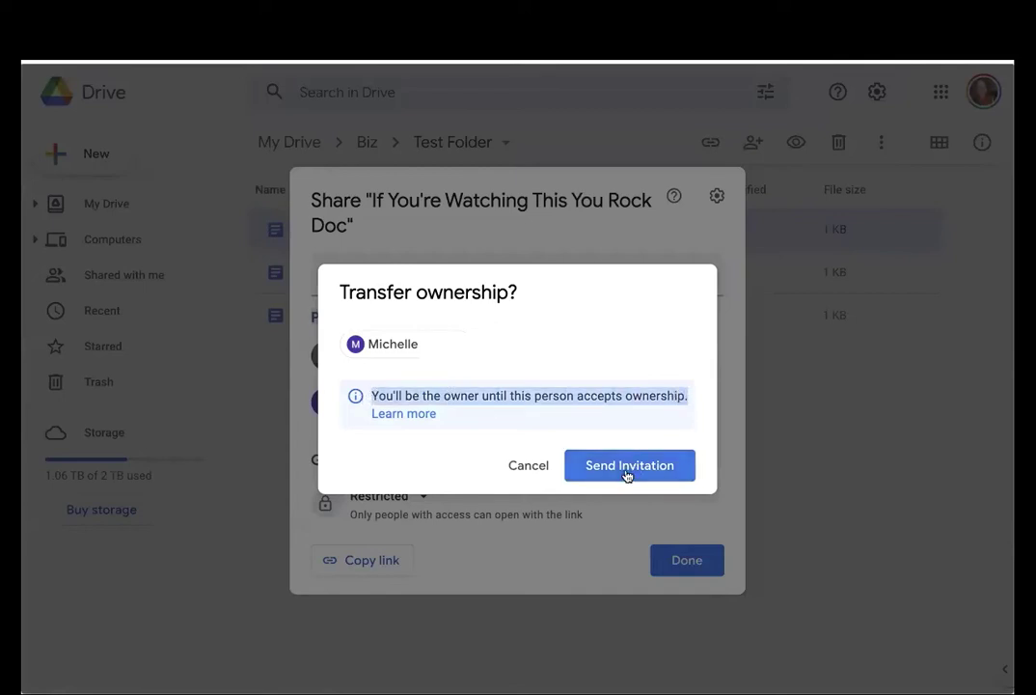
left_click(681, 455)
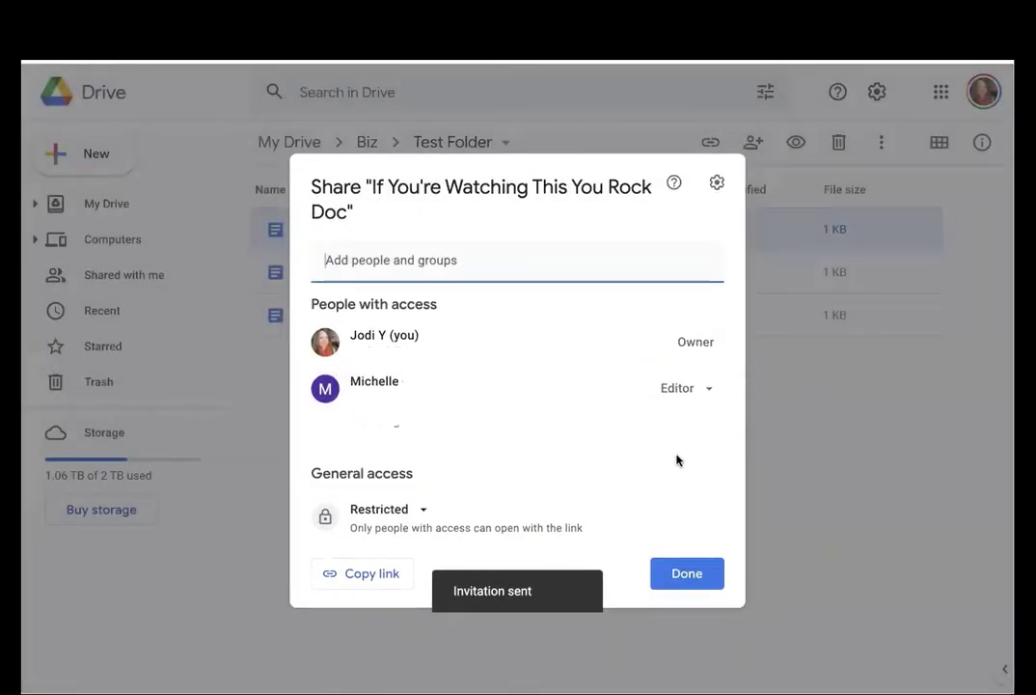
Cancel the pending ownership transfer to the editor and close the sharing settings.
left_click(711, 391)
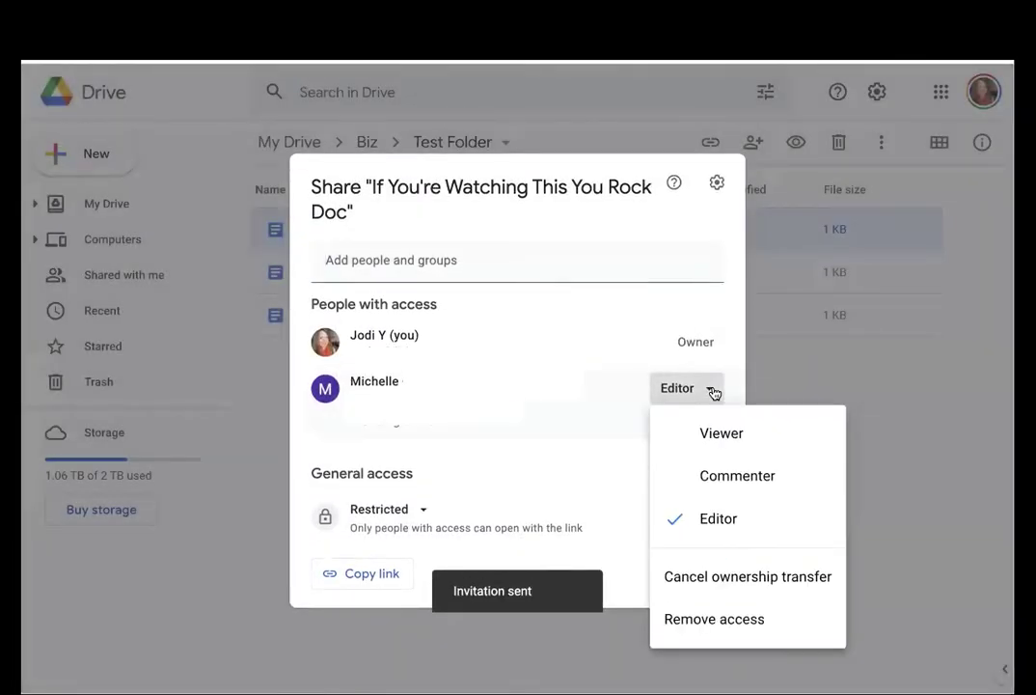
left_click(609, 305)
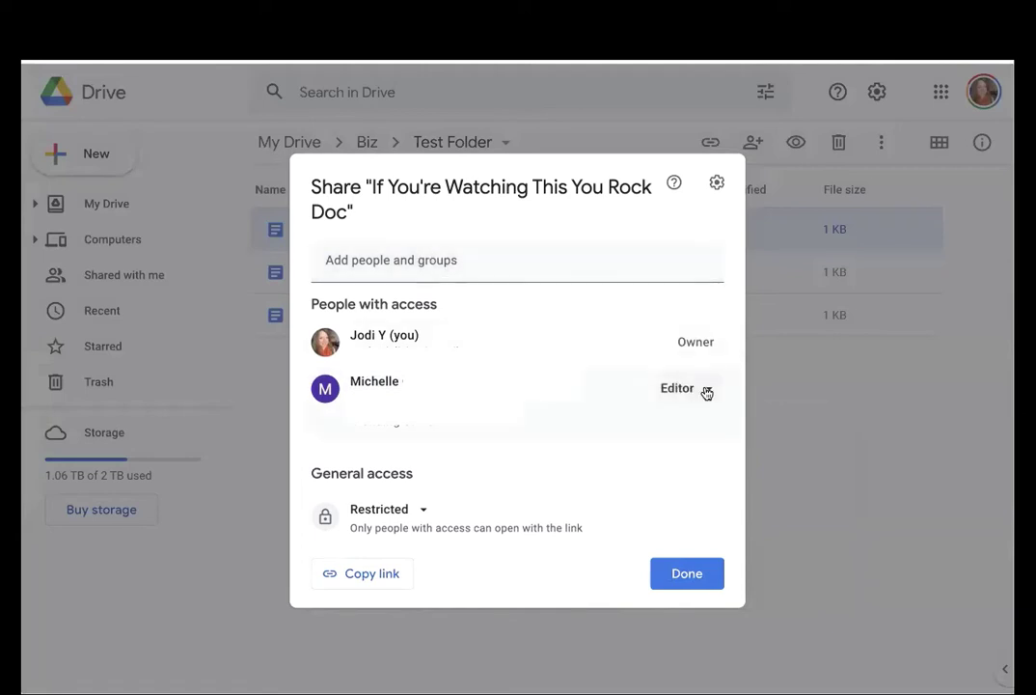
left_click(701, 391)
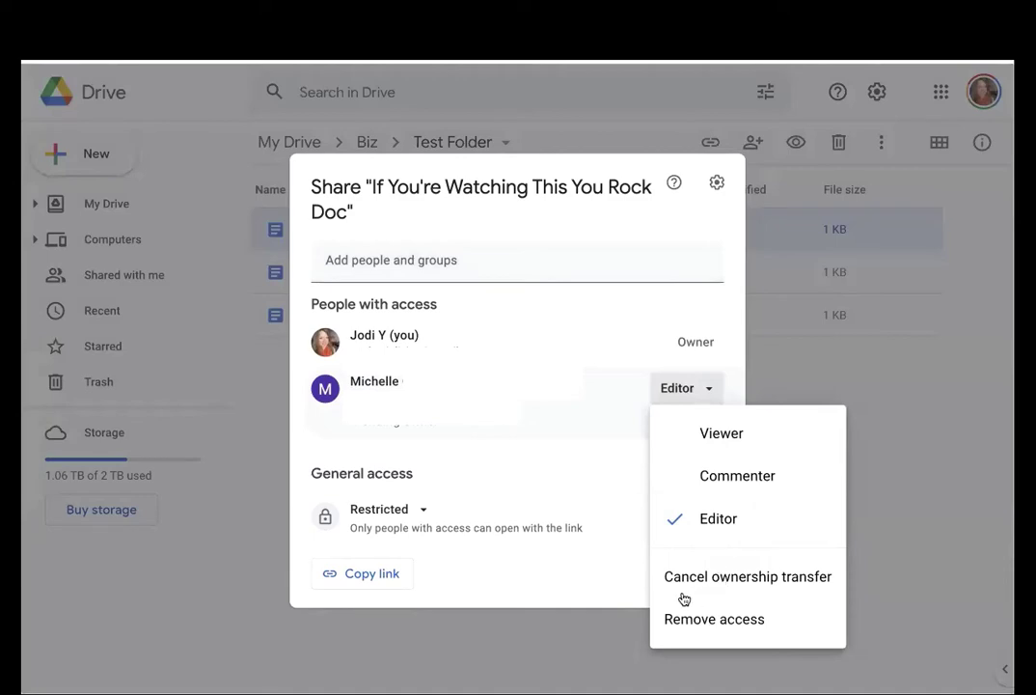
left_click(756, 596)
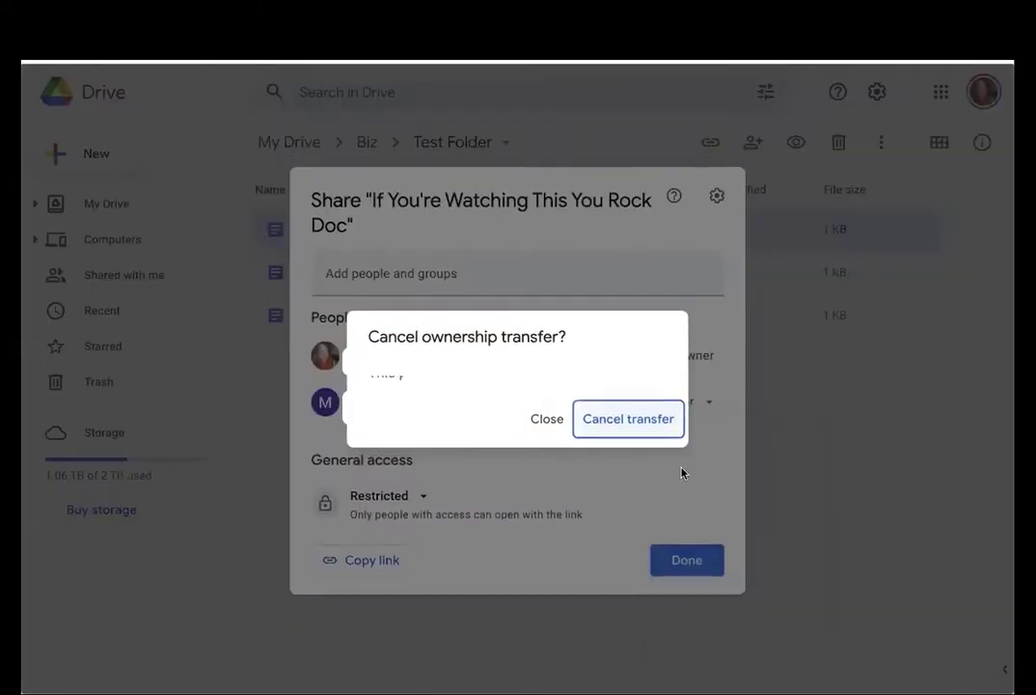
left_click(613, 420)
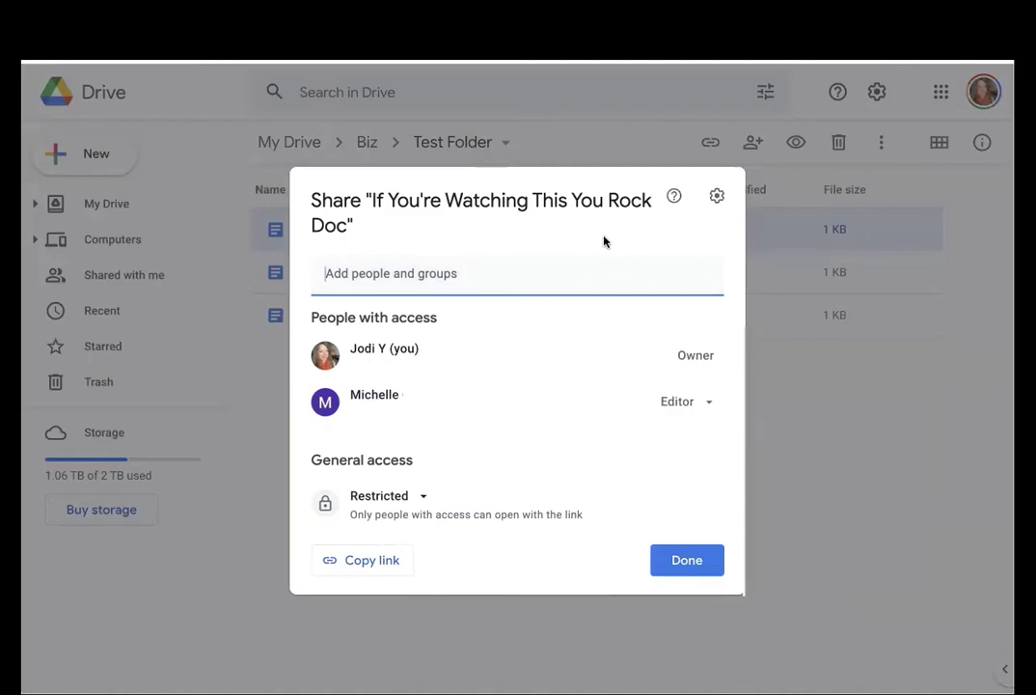
left_click(691, 565)
Open "If You're Watching This You Rock Doc" and review the access options for its existing editor in the document's sharing settings.
left_click(362, 228)
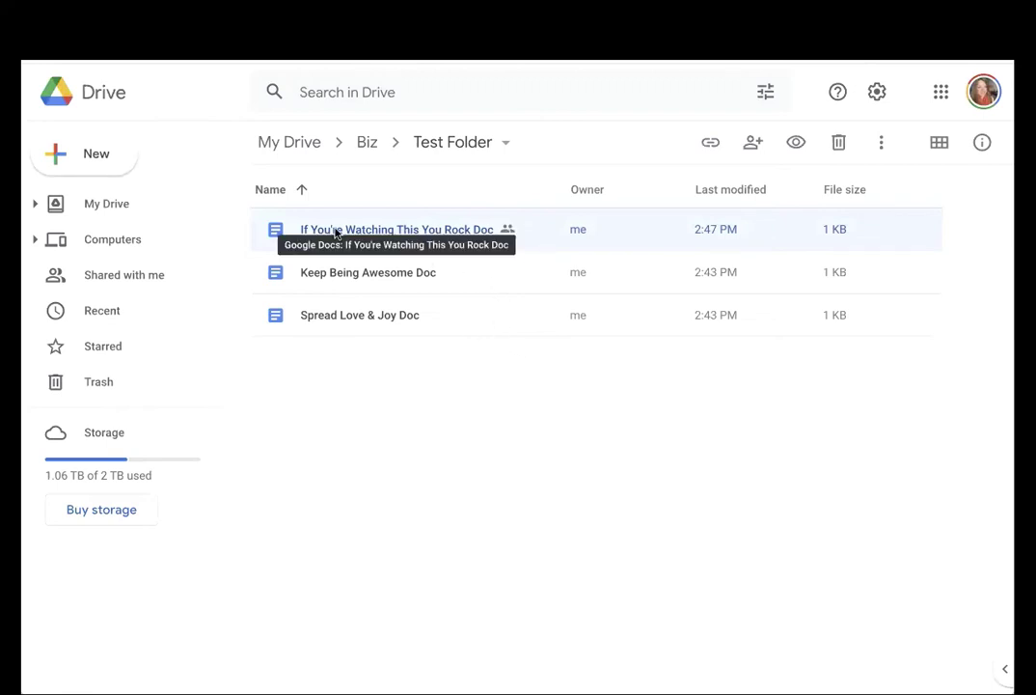
double_click(405, 231)
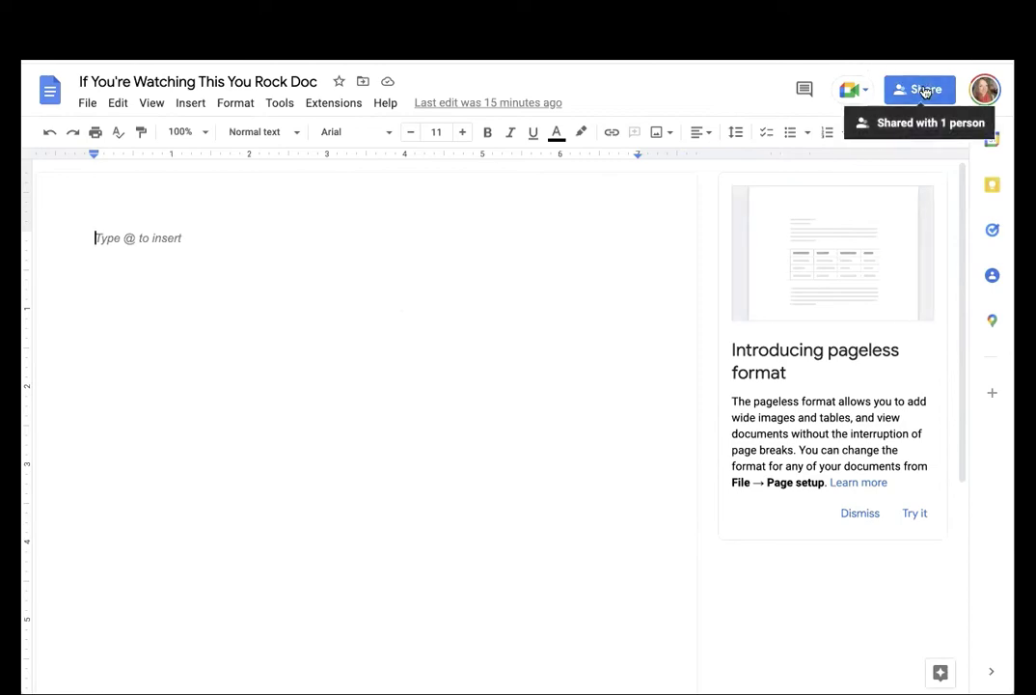
left_click(924, 90)
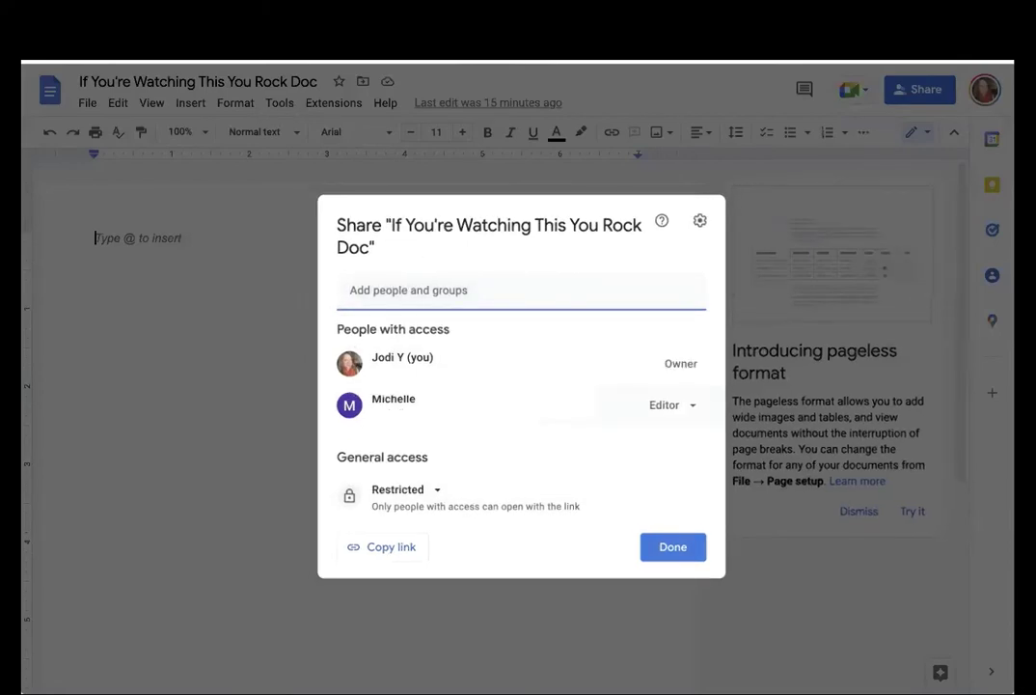
left_click(676, 404)
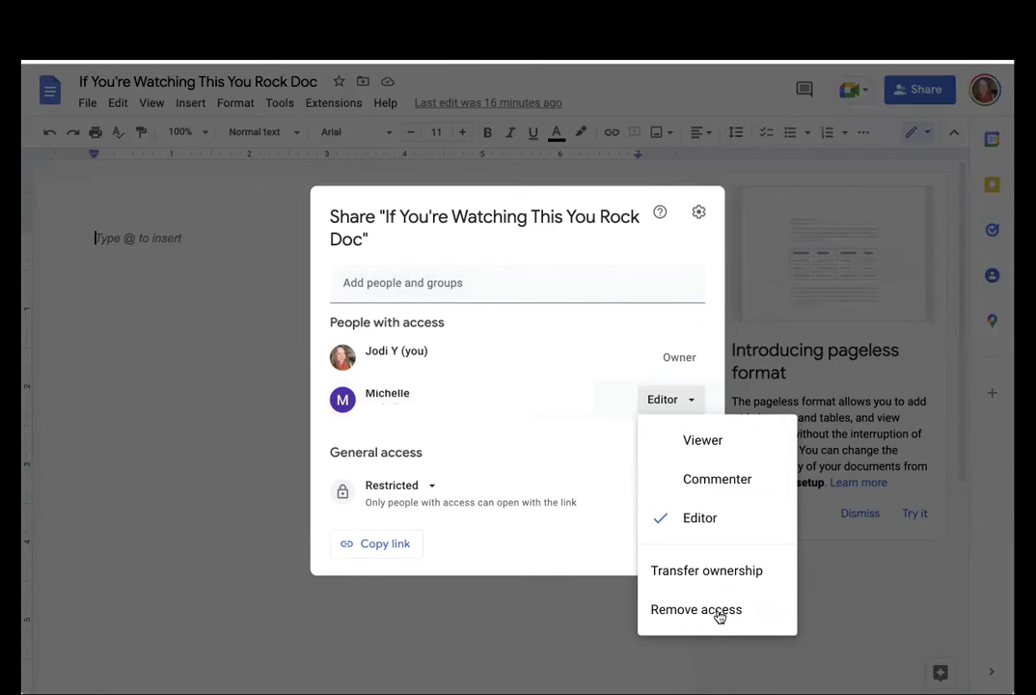
left_click(614, 331)
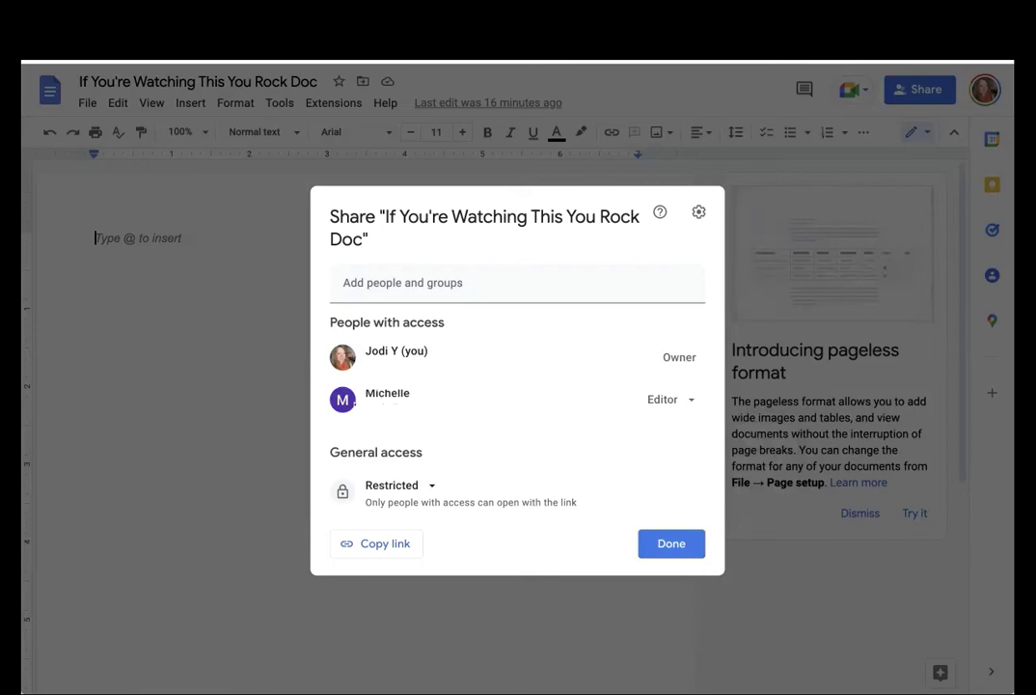
Enter the new person's e-mail to share the document with, assign the Commenter role and leave Notify people enabled.
left_click(412, 281)
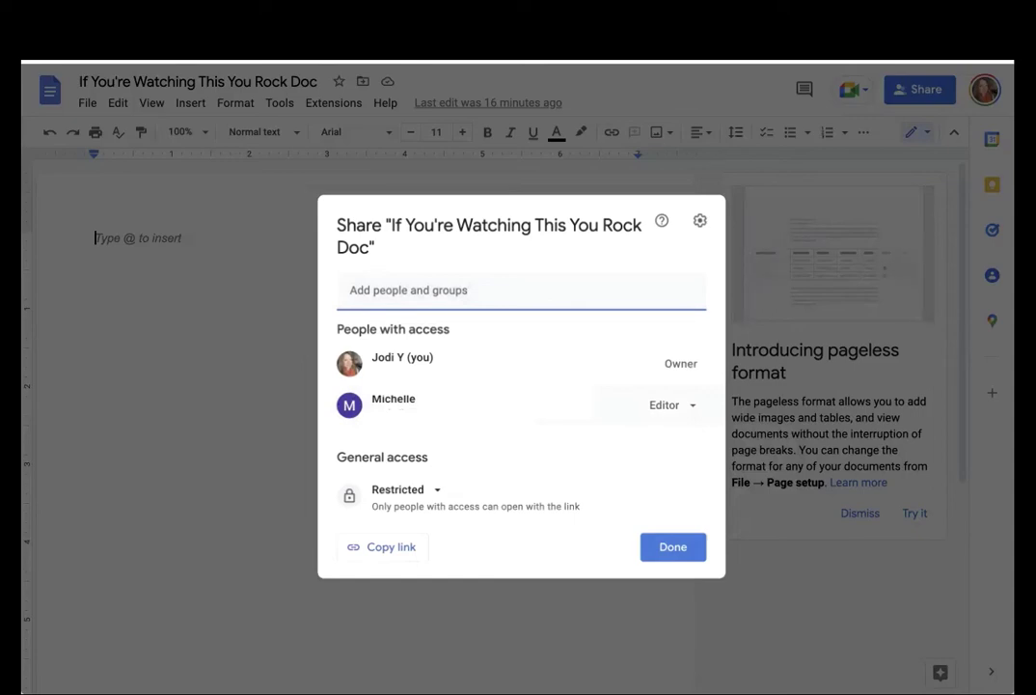
left_click(697, 320)
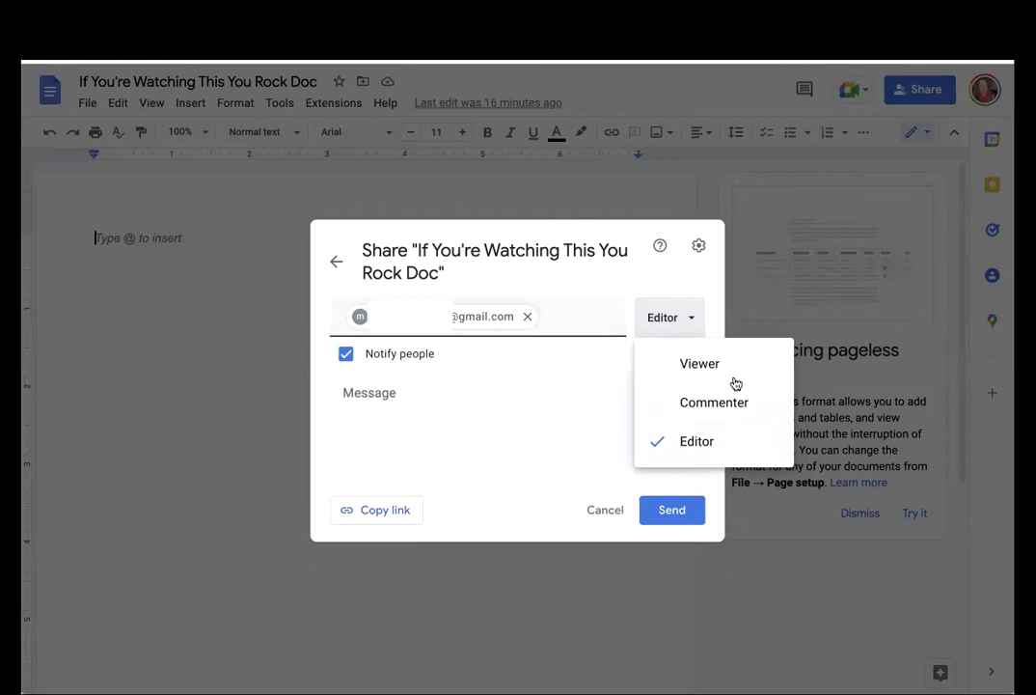
left_click(717, 406)
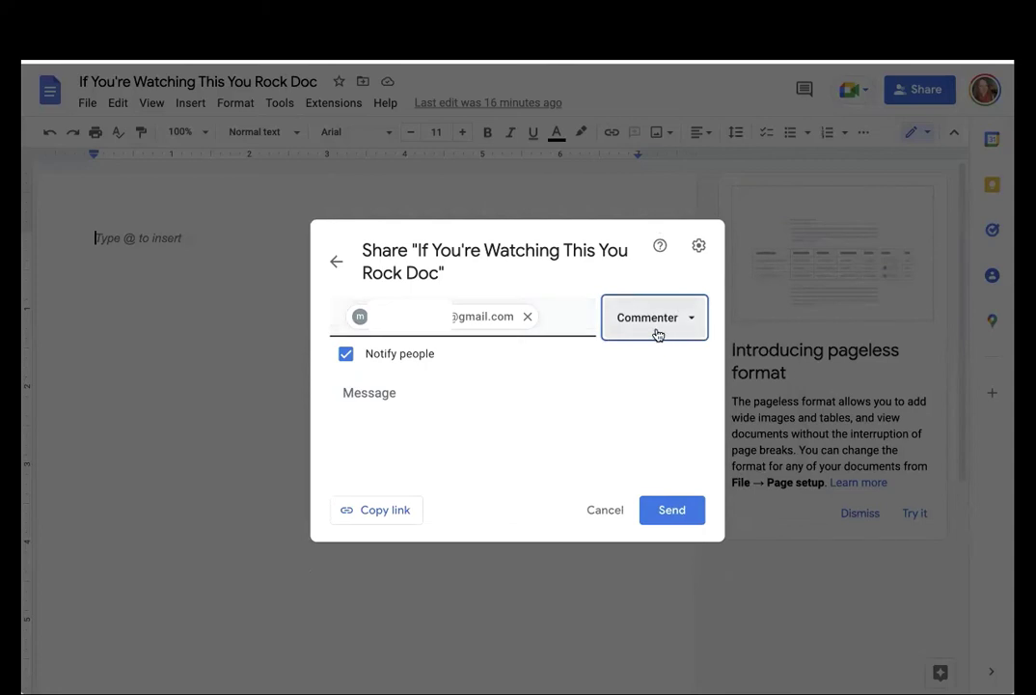
left_click(463, 386)
left_click(343, 353)
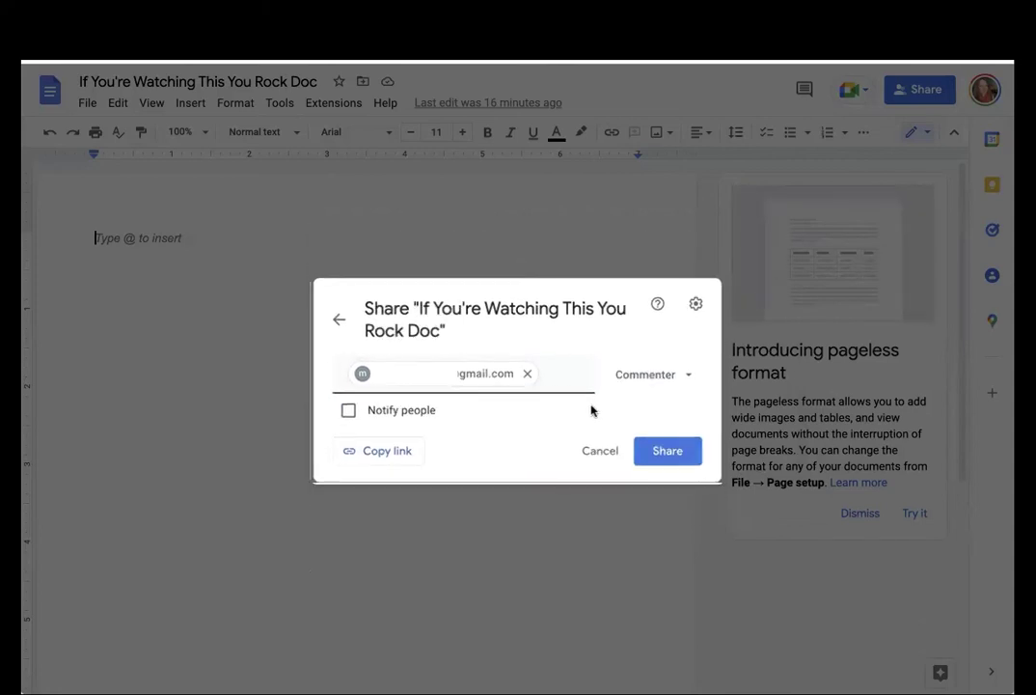
left_click(348, 410)
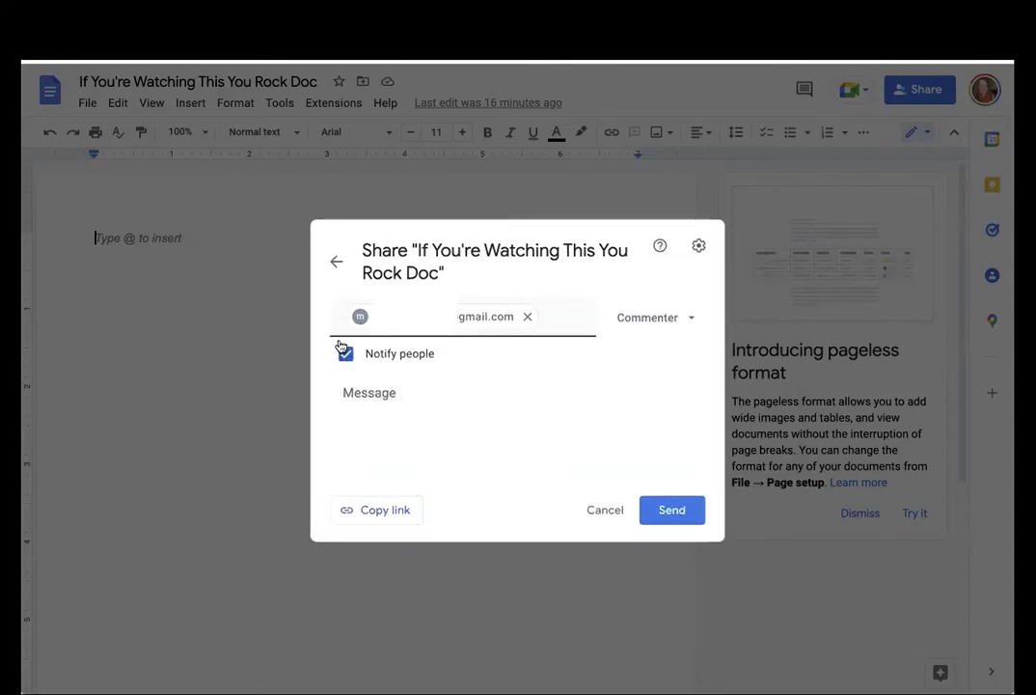
Write the invitation message "This is the doc I told you about. You have access now.".
left_click(379, 396)
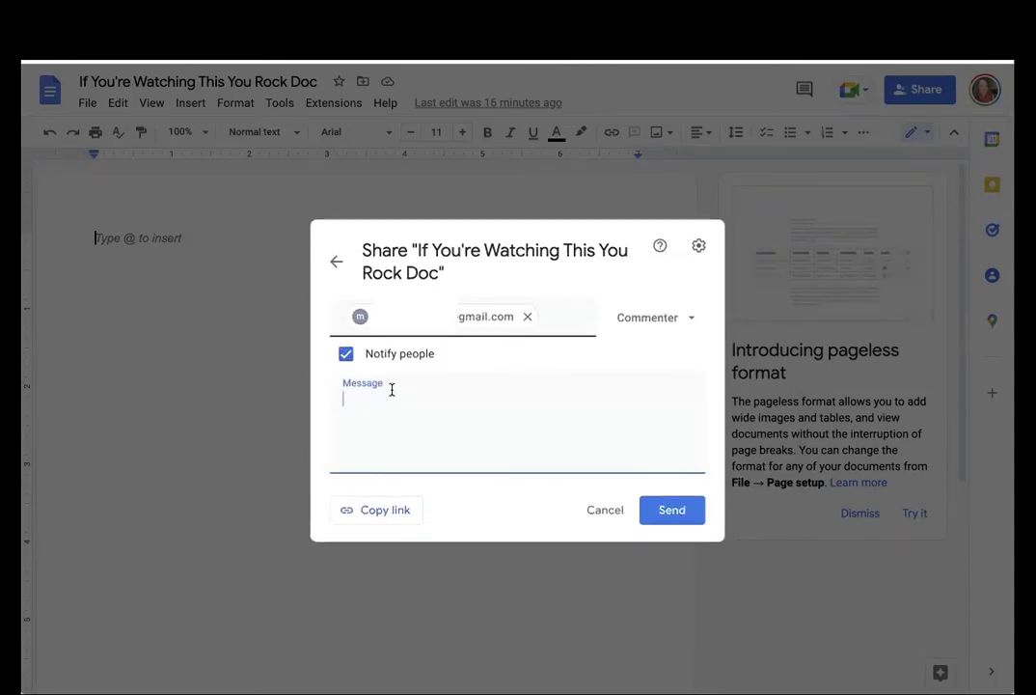
type("This is the")
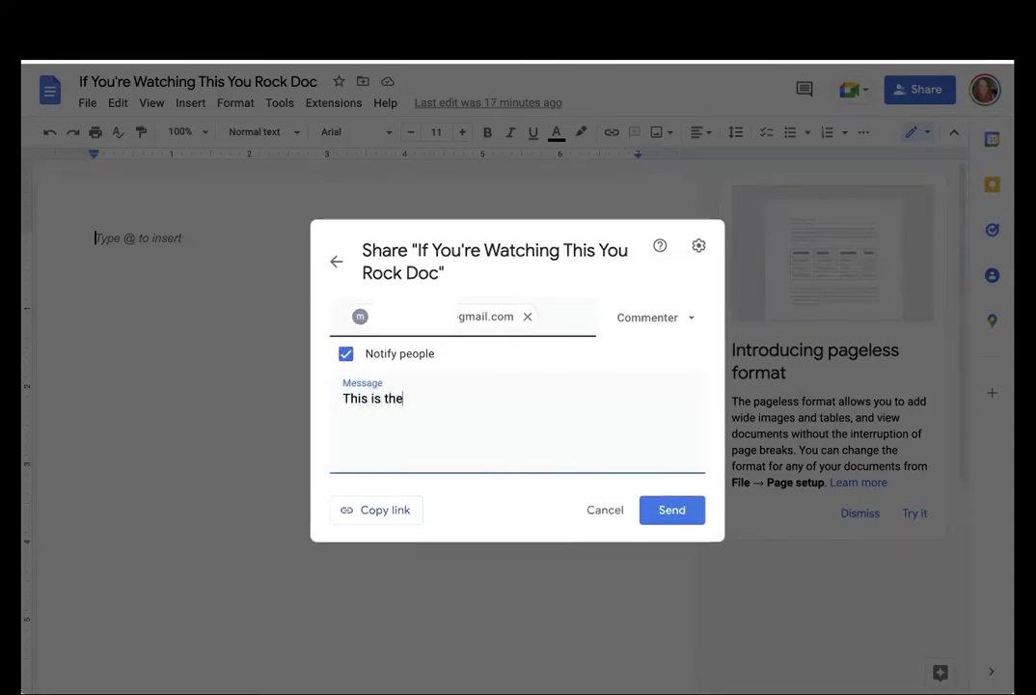
type(" doc I told you about.  YOu have access now.")
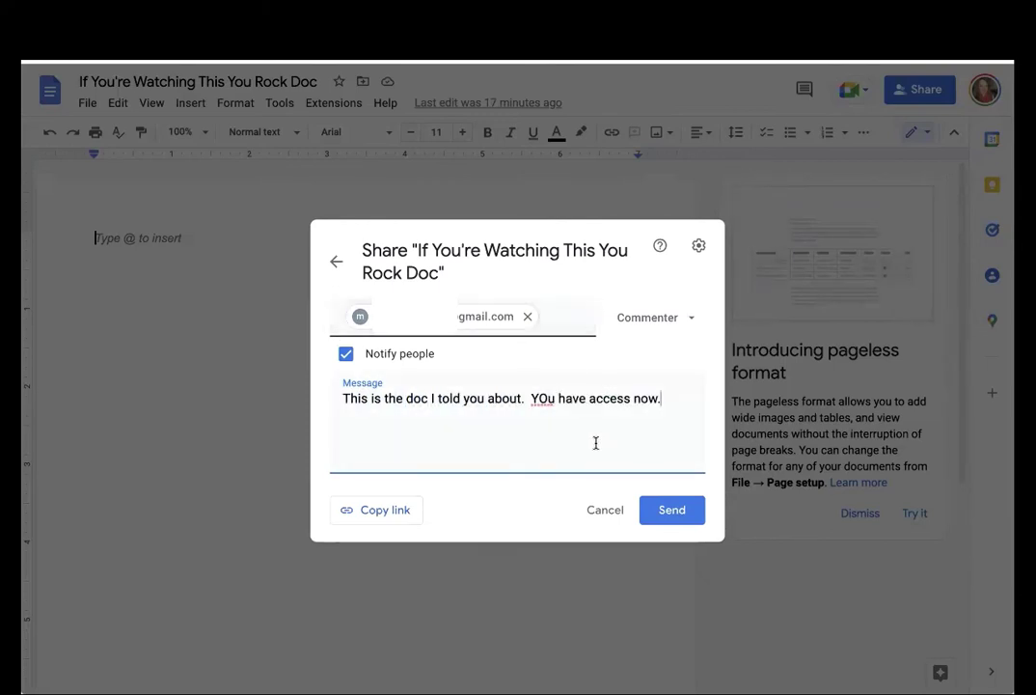
left_click(547, 396)
key("BackSpace")
type("o")
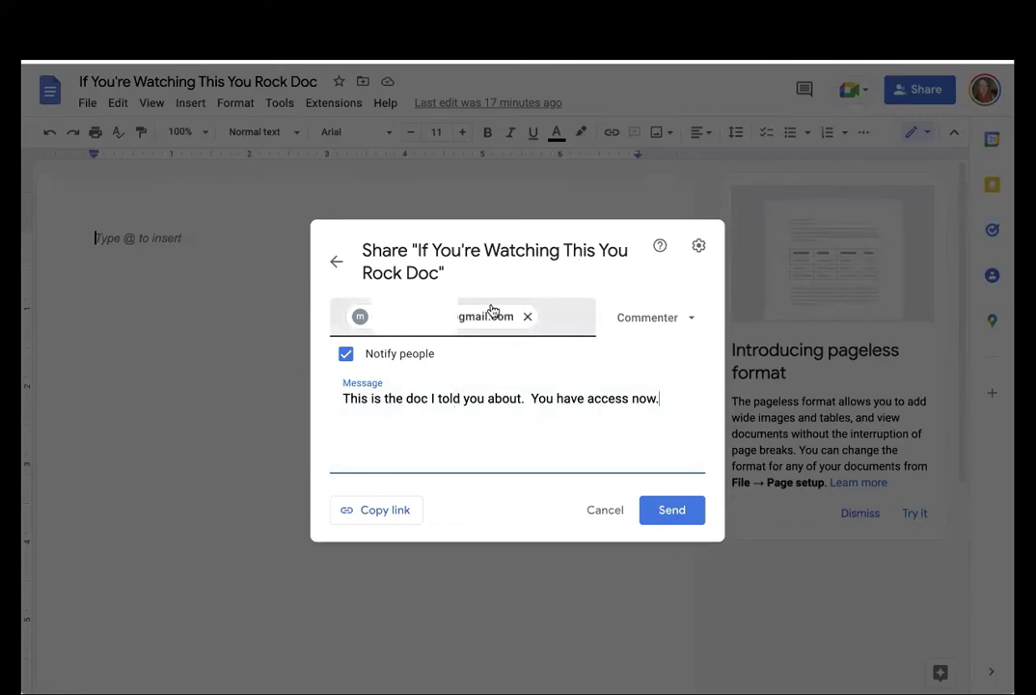
double_click(412, 400)
left_click(413, 400)
Disable editors' permission changes and sharing plus viewers' and commenters' download, print and copy option, and discard the unsent invitation.
left_click(699, 248)
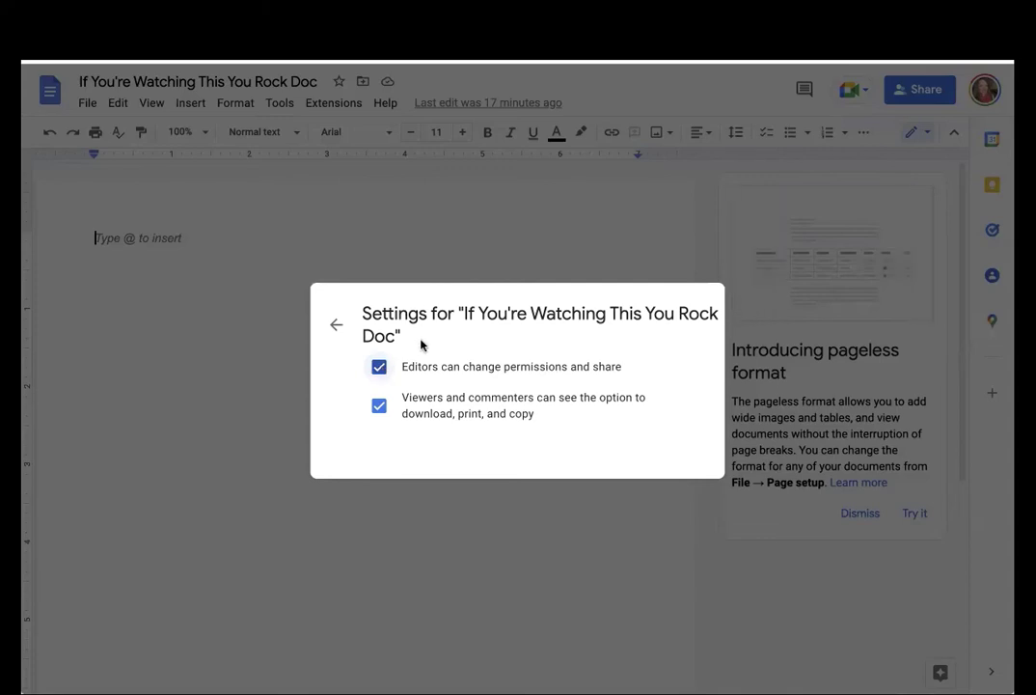
left_click(380, 368)
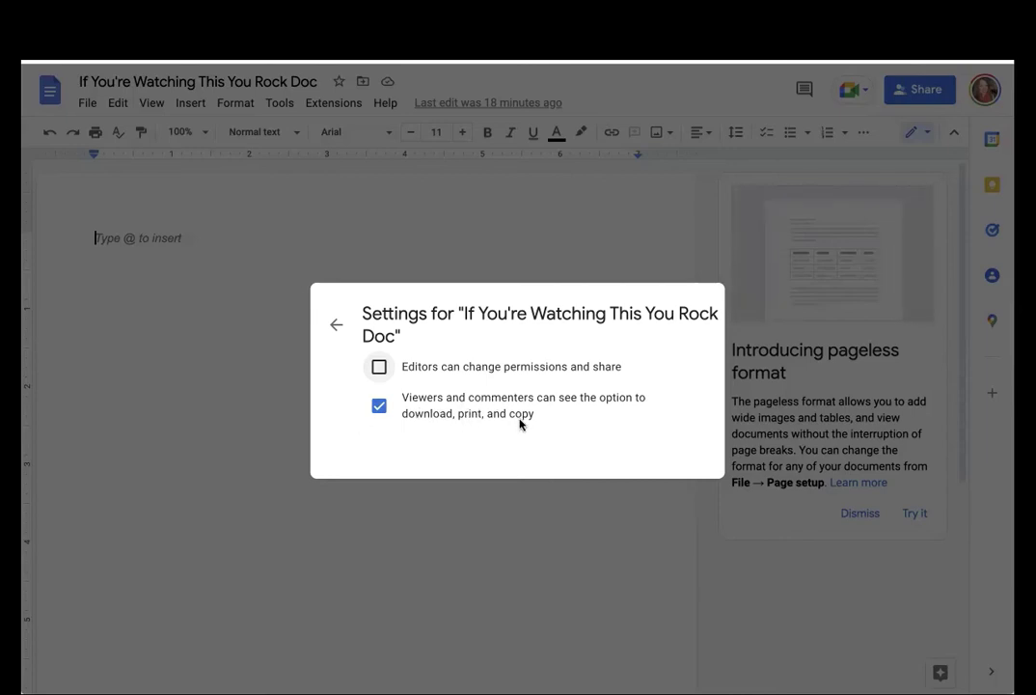
left_click(379, 405)
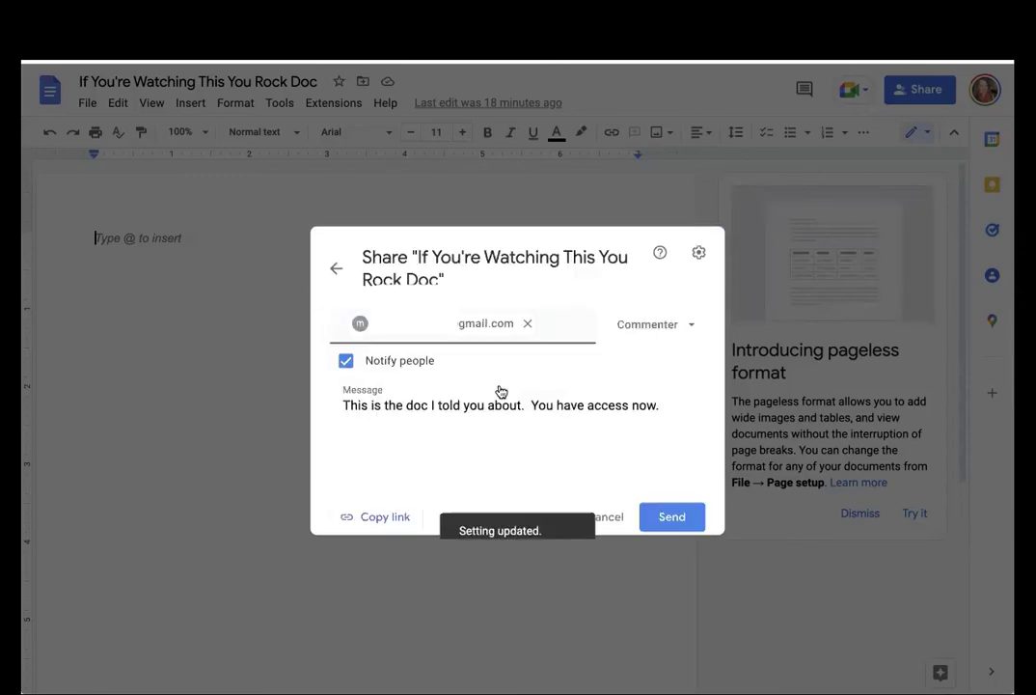
left_click(677, 195)
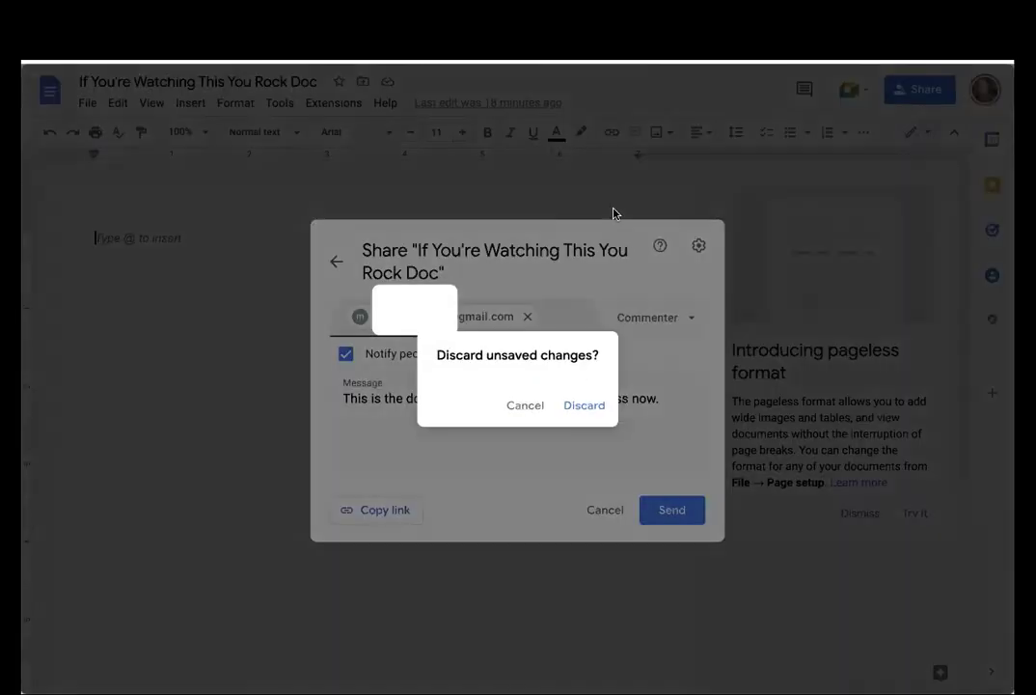
left_click(586, 406)
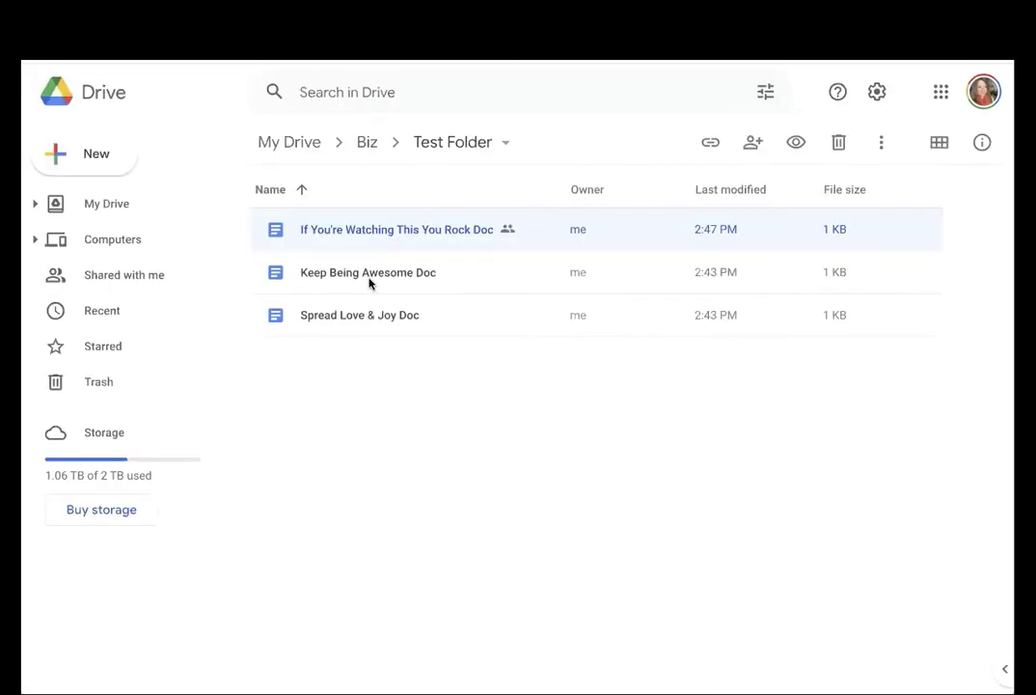
key("Down")
key("Down")
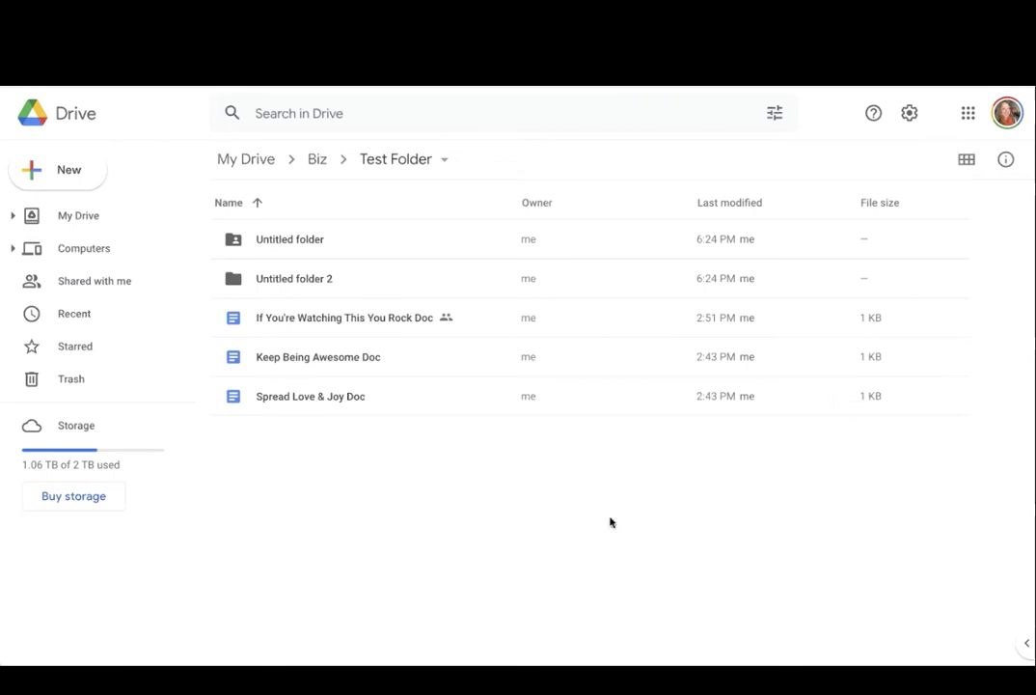
left_click(313, 324)
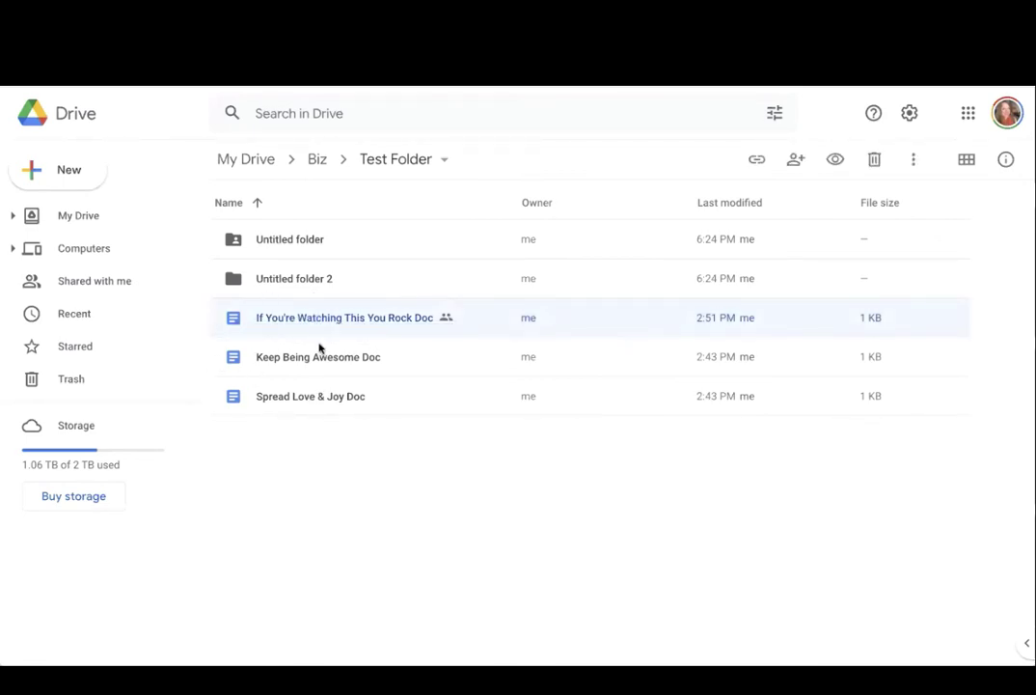
left_click(317, 357)
left_click(310, 399)
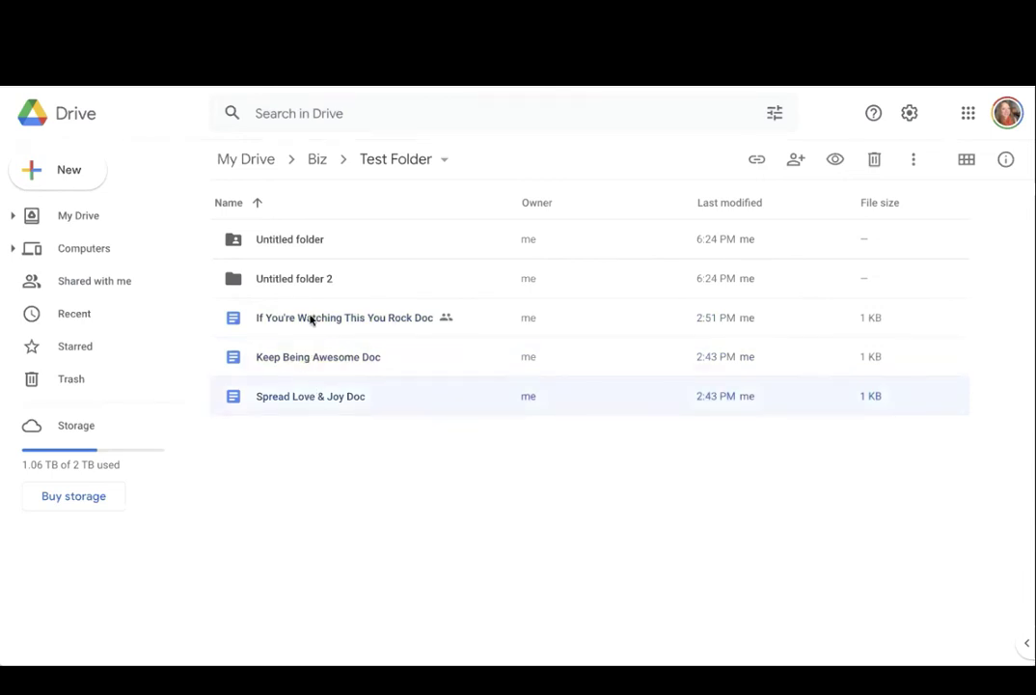
Review the Transfer ownership option for the existing editor in the sharing settings of "If You're Watching This You Rock Doc", without changing anything.
left_click(311, 321)
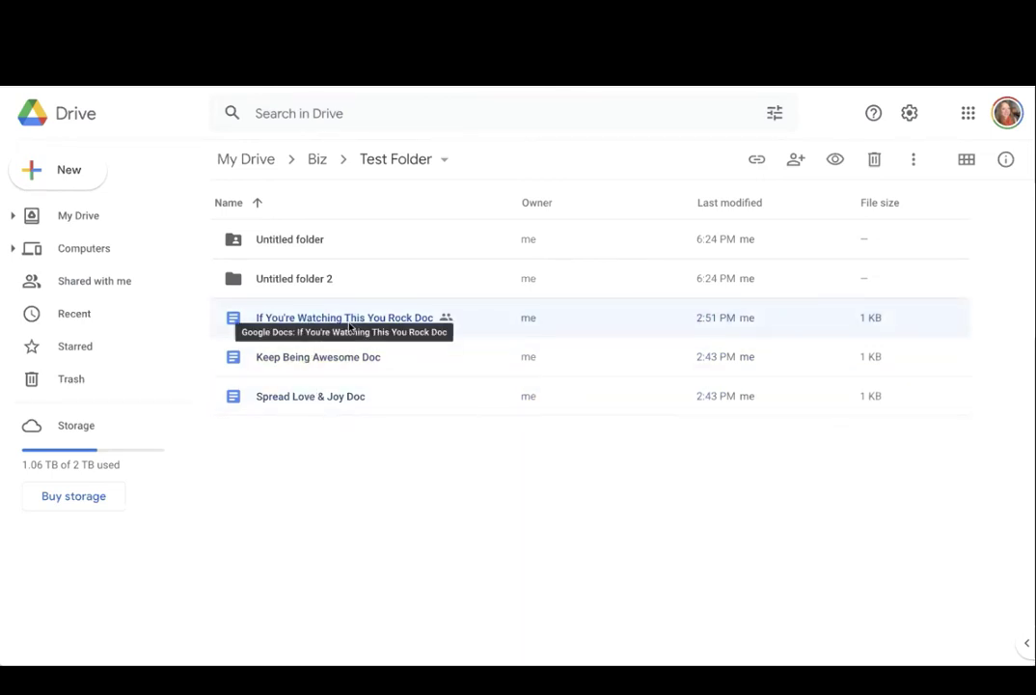
right_click(292, 319)
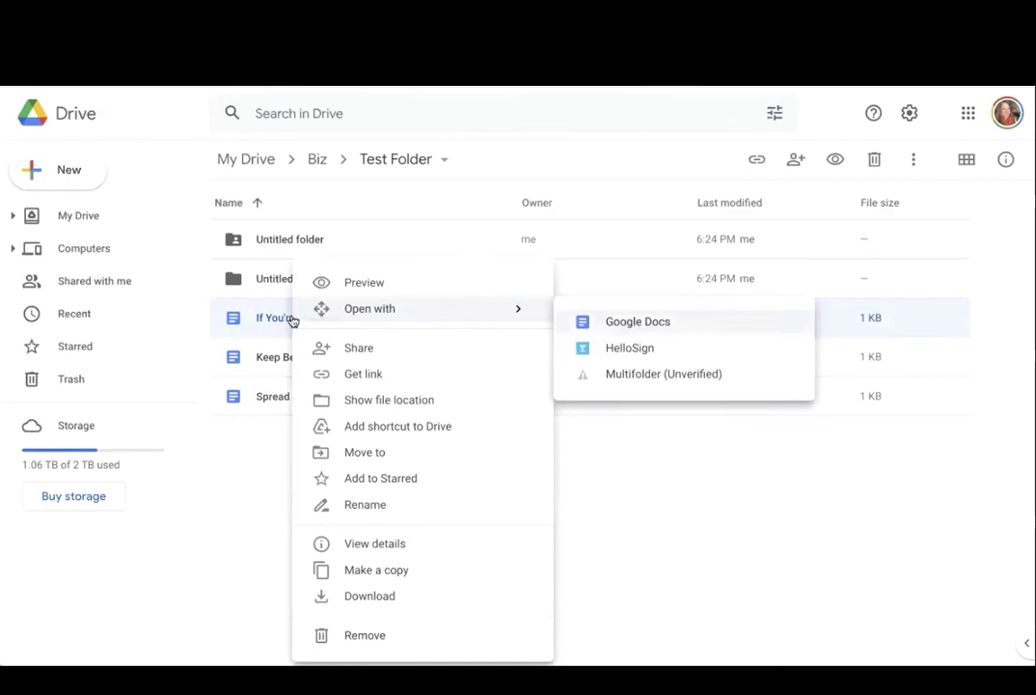
left_click(375, 349)
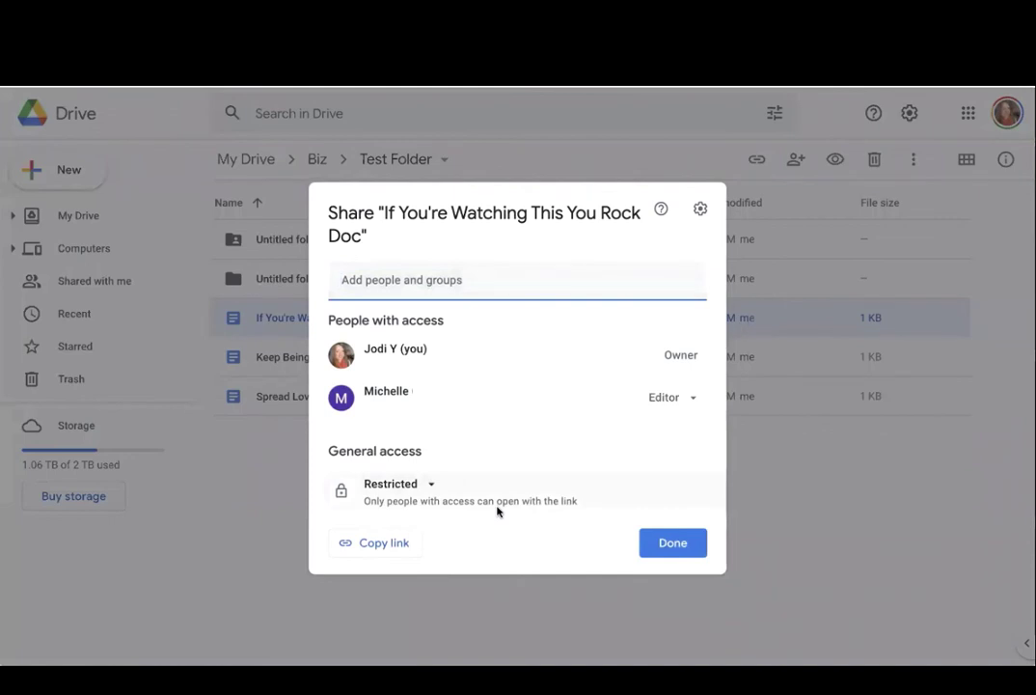
left_click(664, 396)
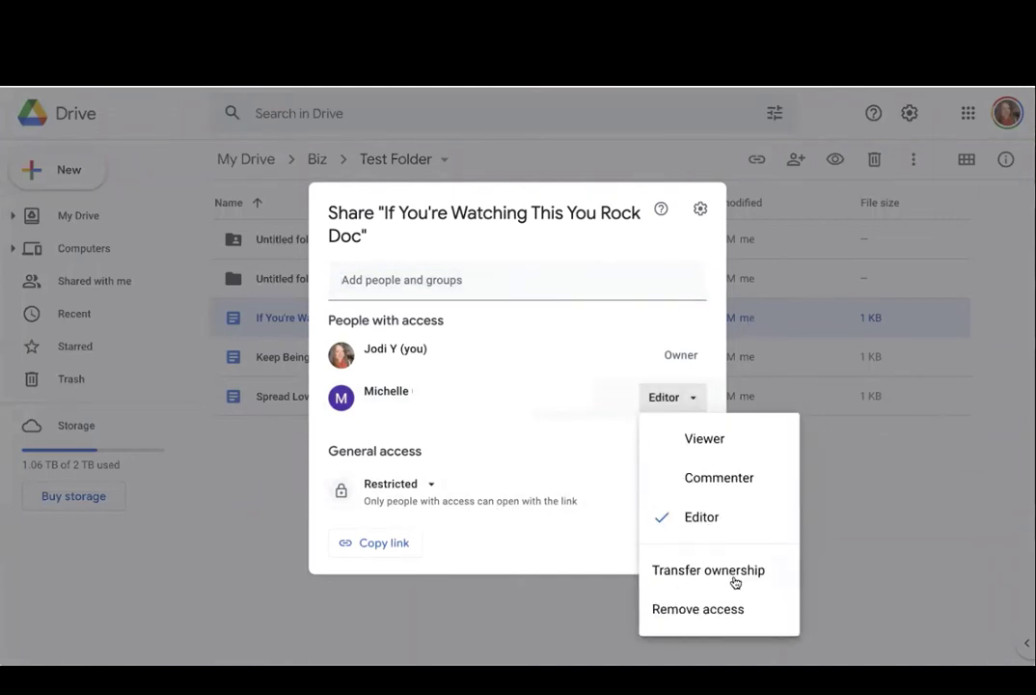
left_click(532, 555)
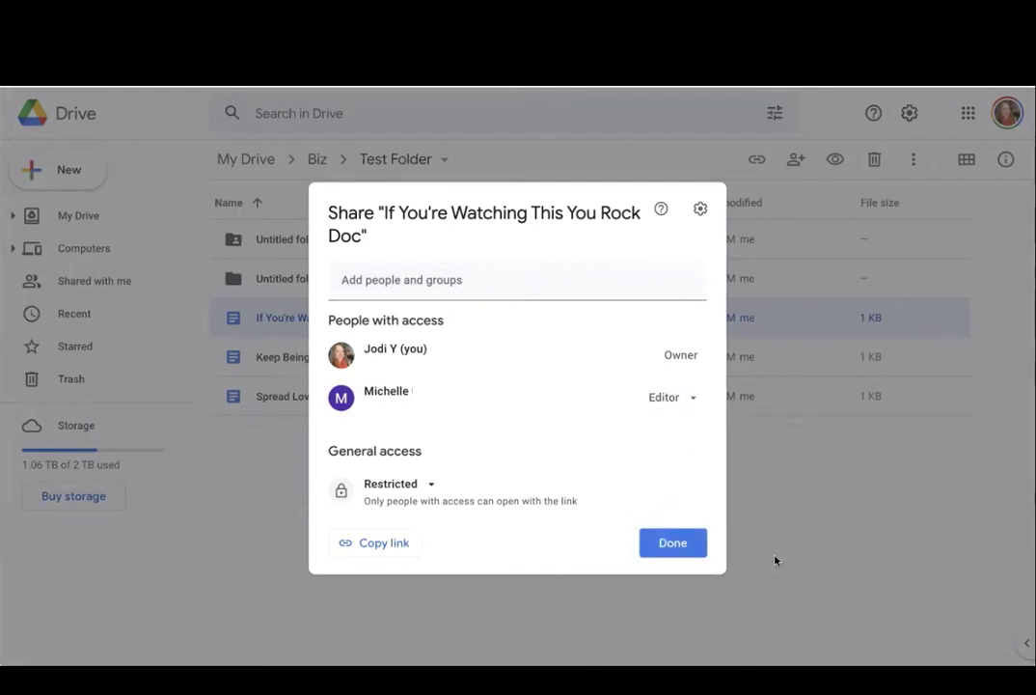
left_click(775, 558)
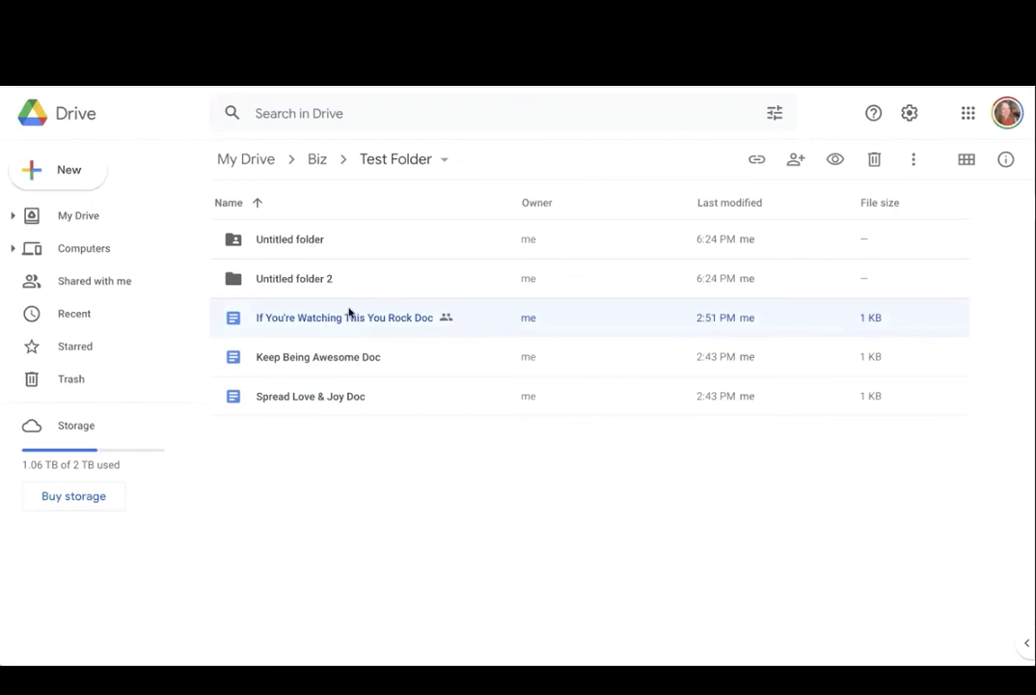
left_click(325, 440)
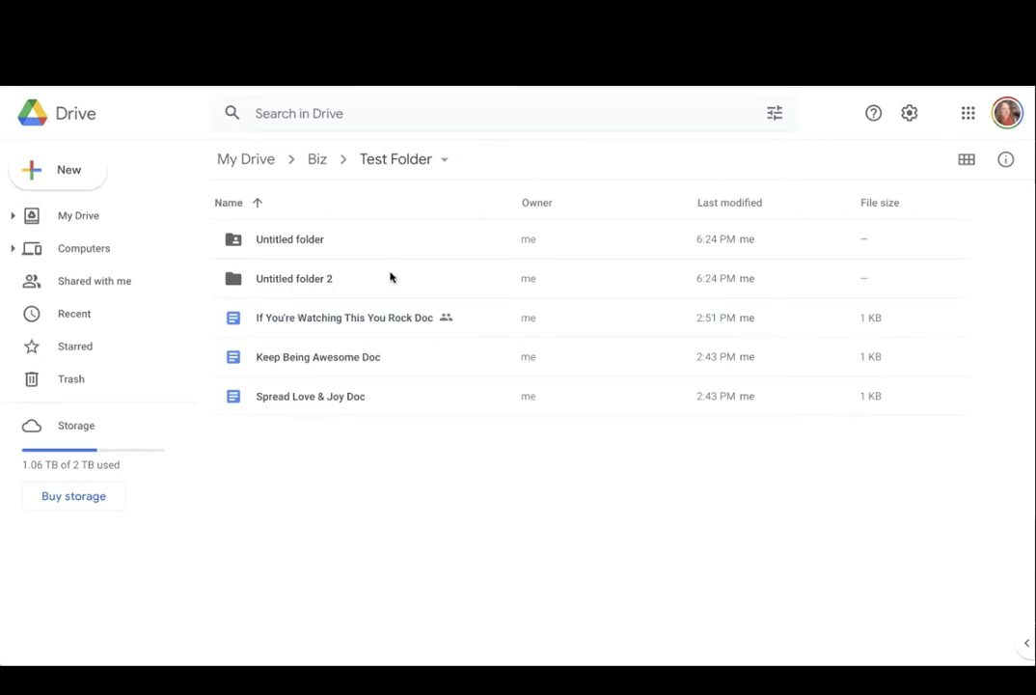
Look inside the shared "Untitled folder" and go back to Test Folder.
left_click(280, 241)
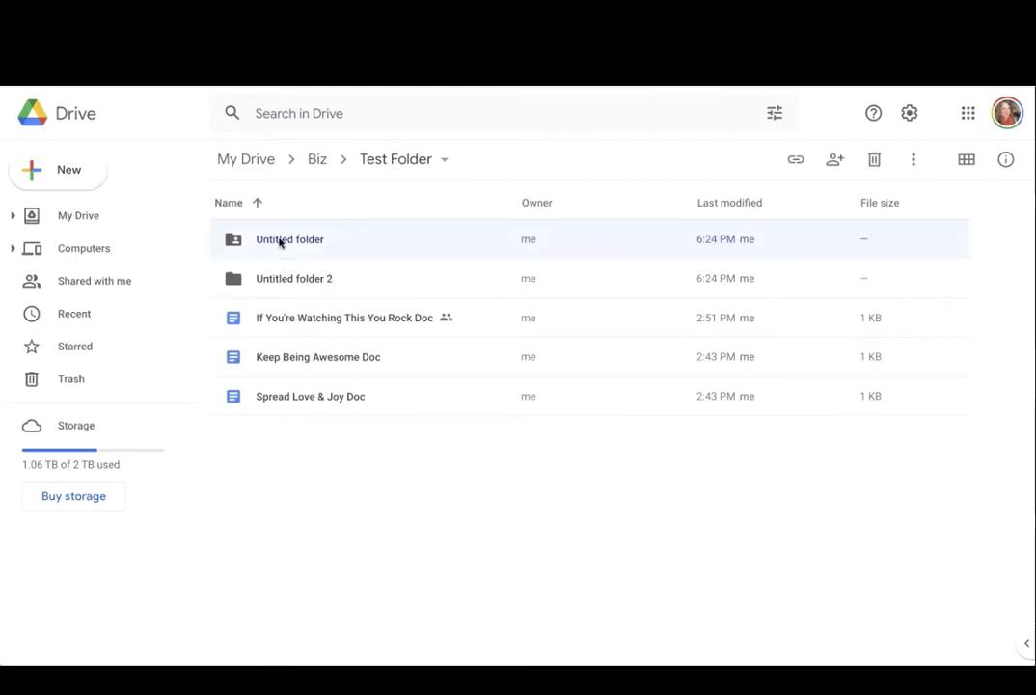
double_click(356, 250)
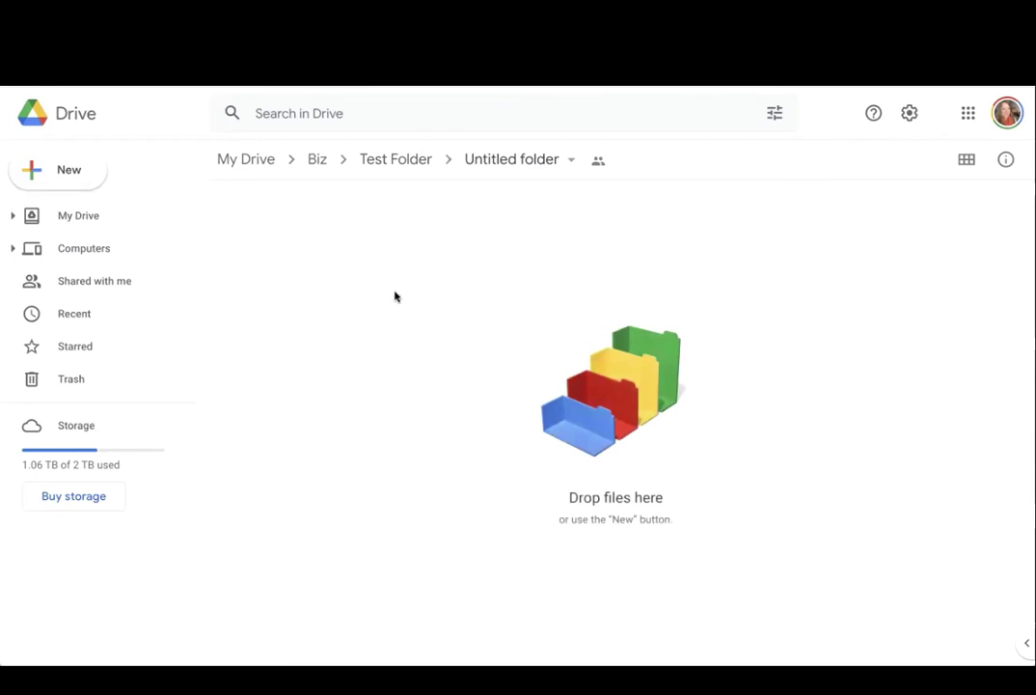
key("alt+Left")
Move all three documents from Test Folder into the shared "Untitled folder".
left_click(295, 252)
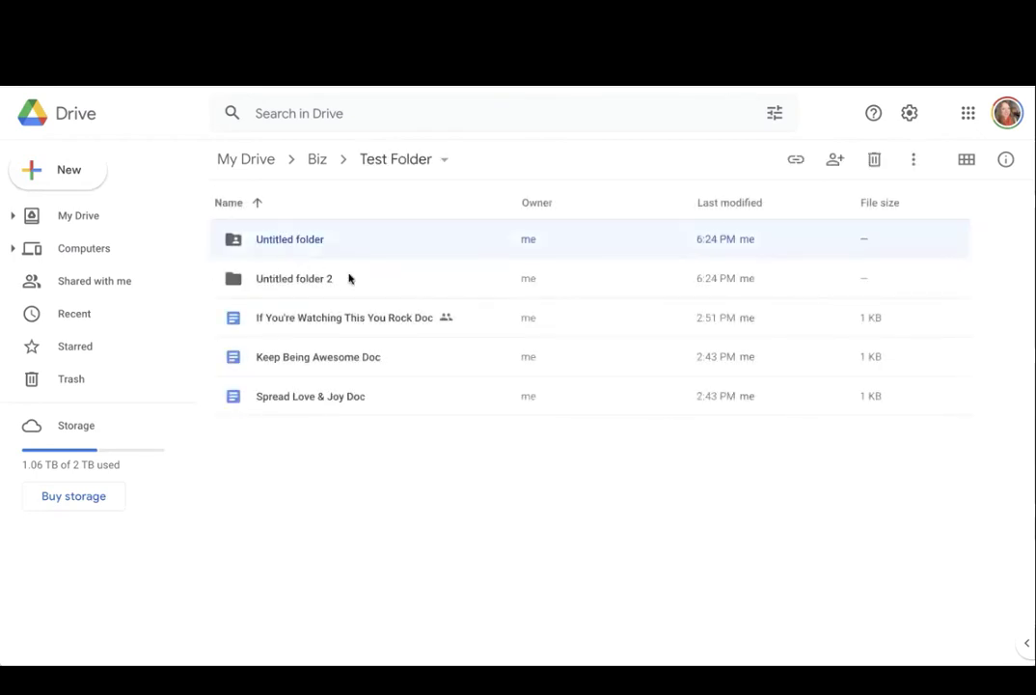
left_click(362, 467)
left_click_drag(434, 467, 290, 243)
key("Return")
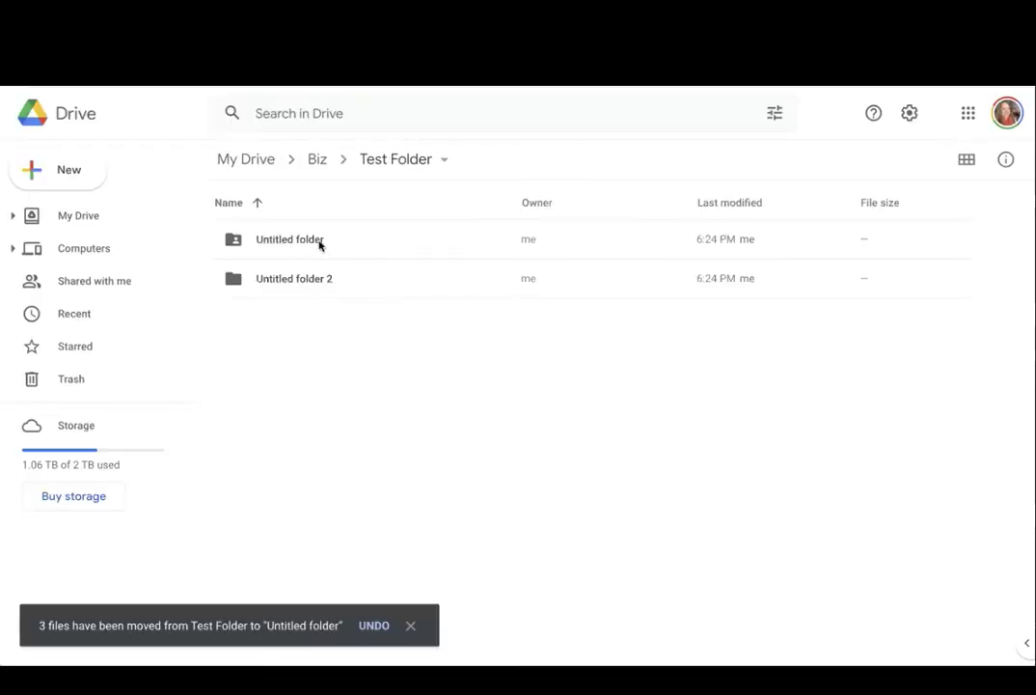
Check the moved documents inside "Untitled folder" and return to Test Folder.
left_click(303, 242)
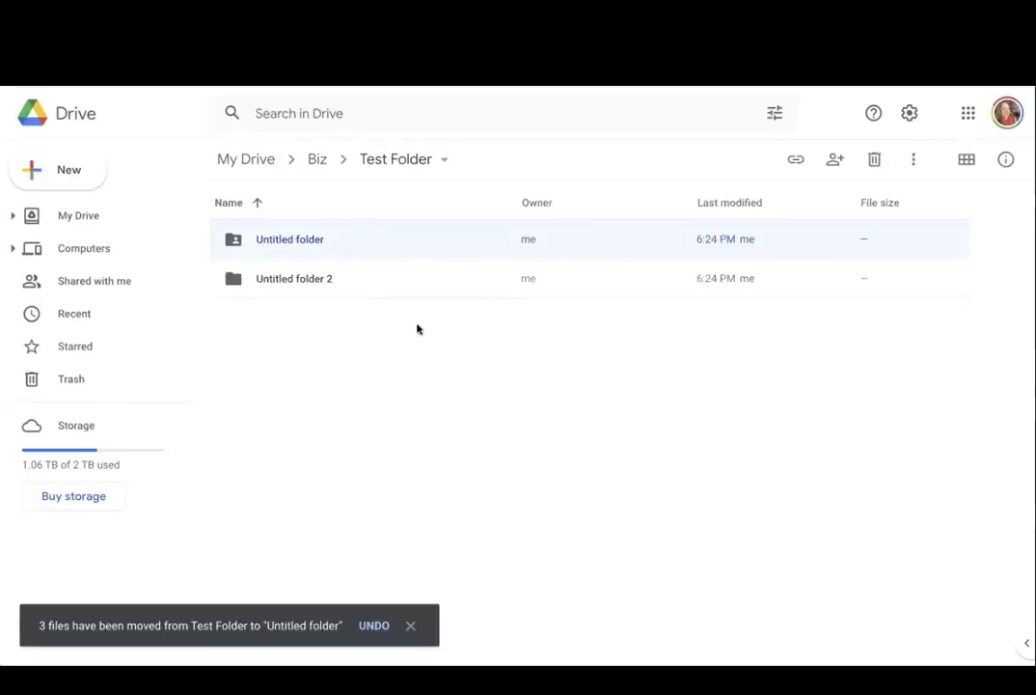
key("Return")
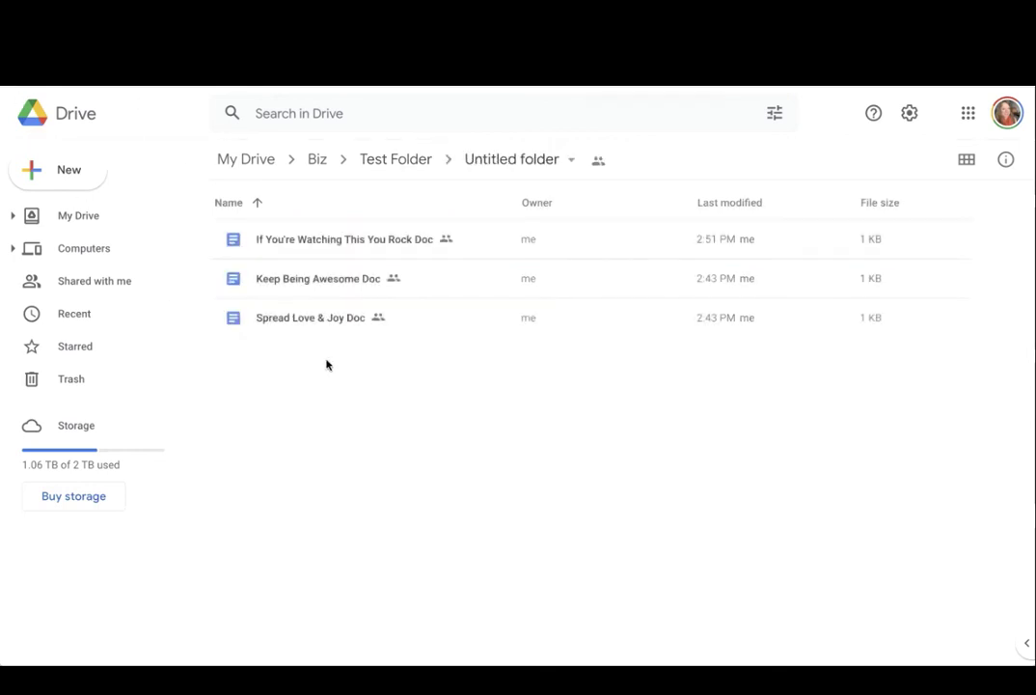
key("alt+Left")
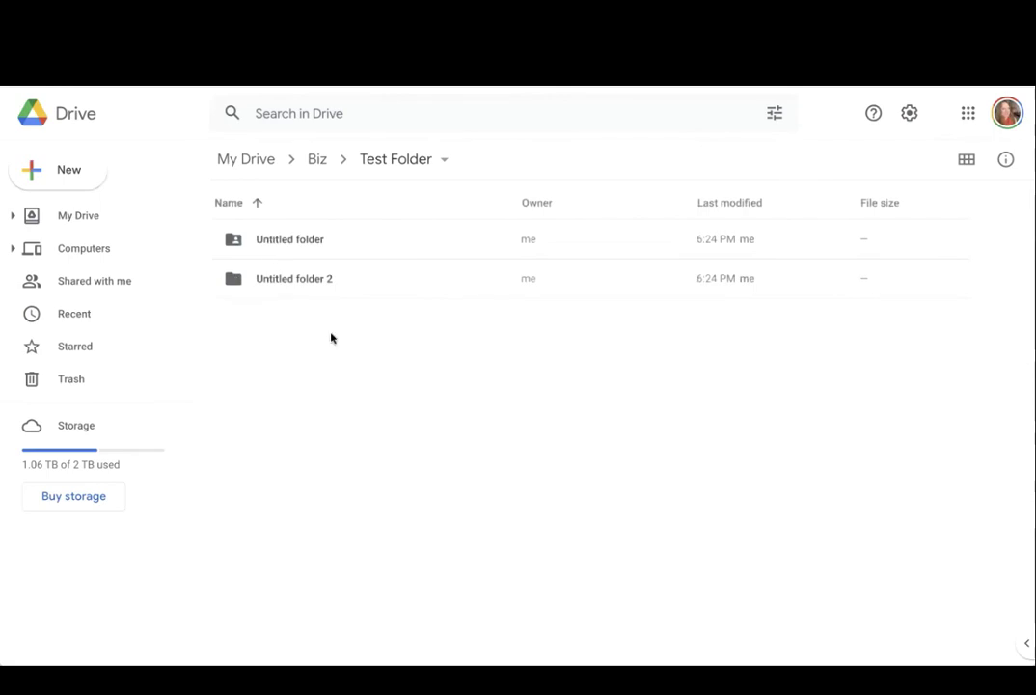
Open the sharing settings of "Untitled folder", try the Viewer role for the existing editor and switch it to Commenter.
left_click(305, 253)
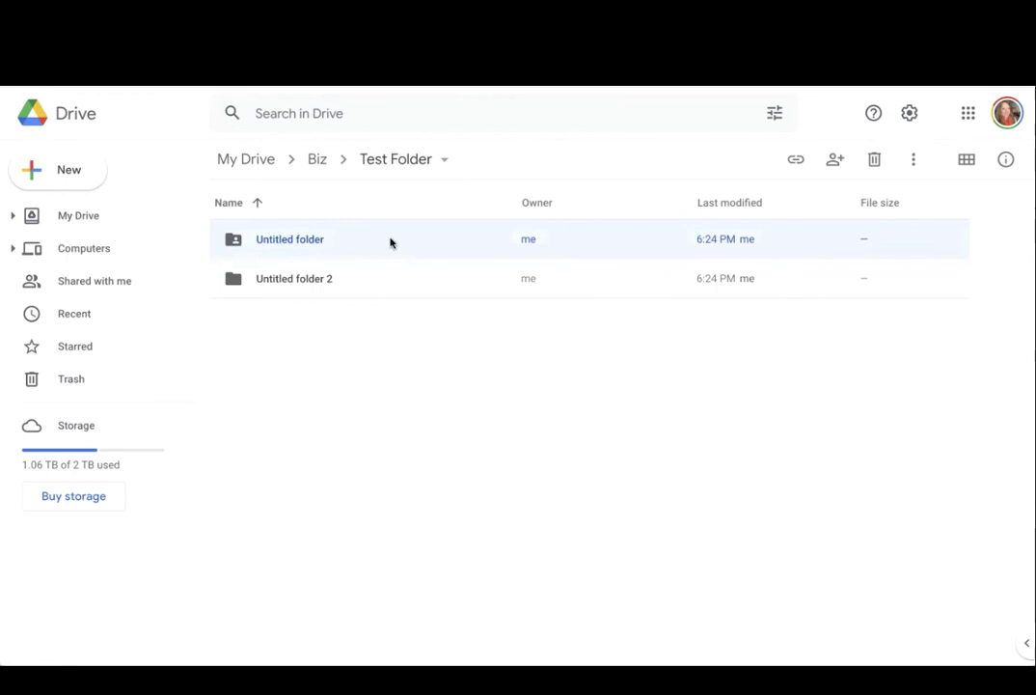
left_click(834, 162)
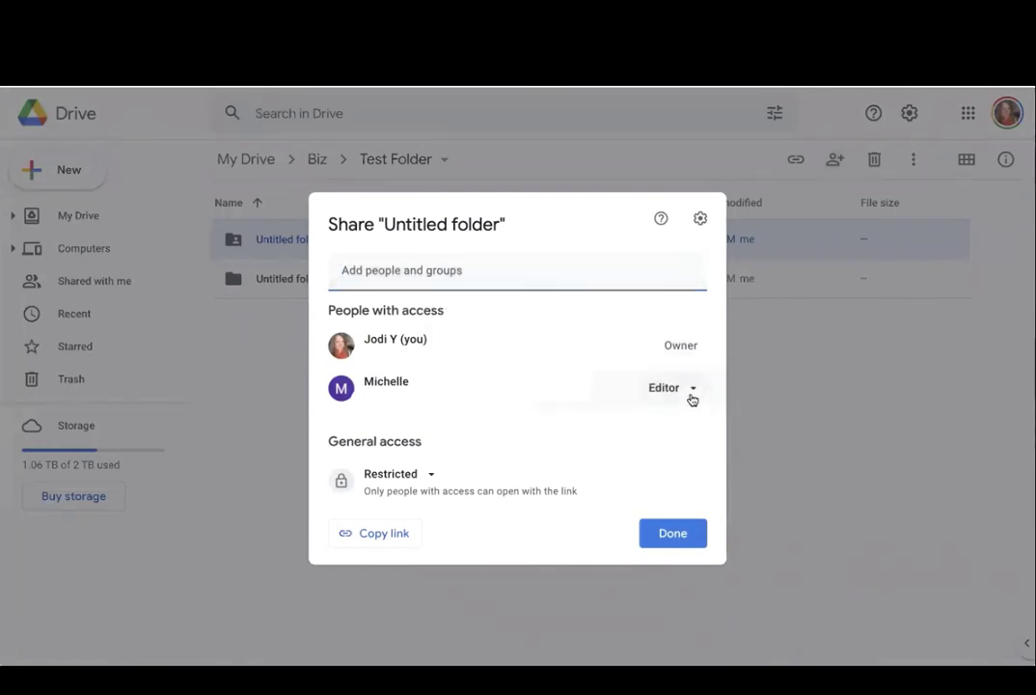
left_click(689, 394)
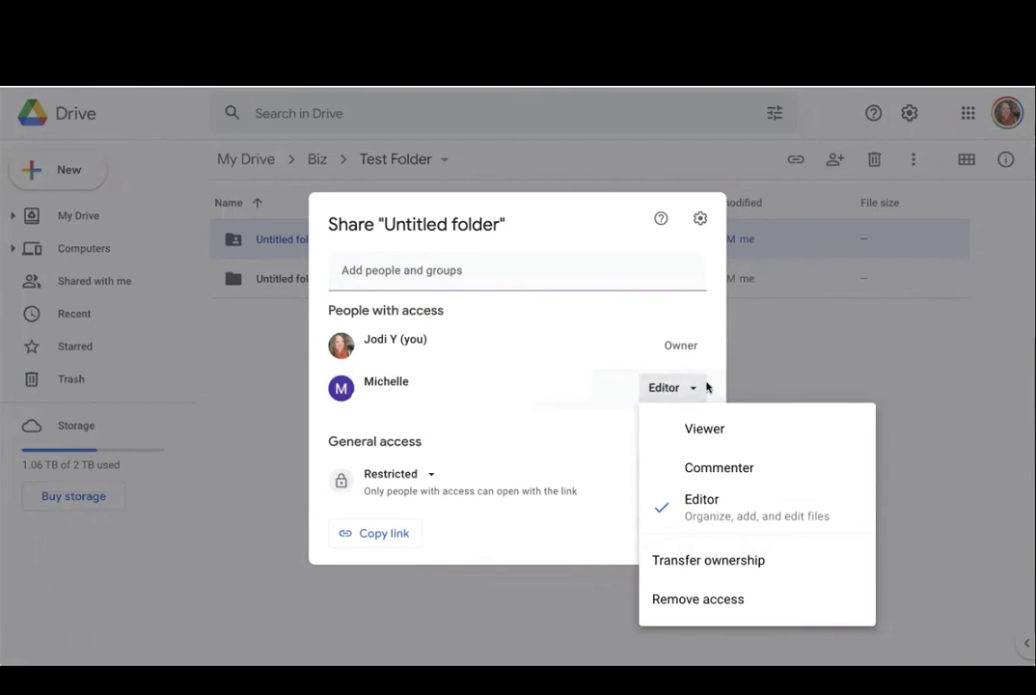
left_click(676, 429)
left_click(679, 403)
left_click(675, 470)
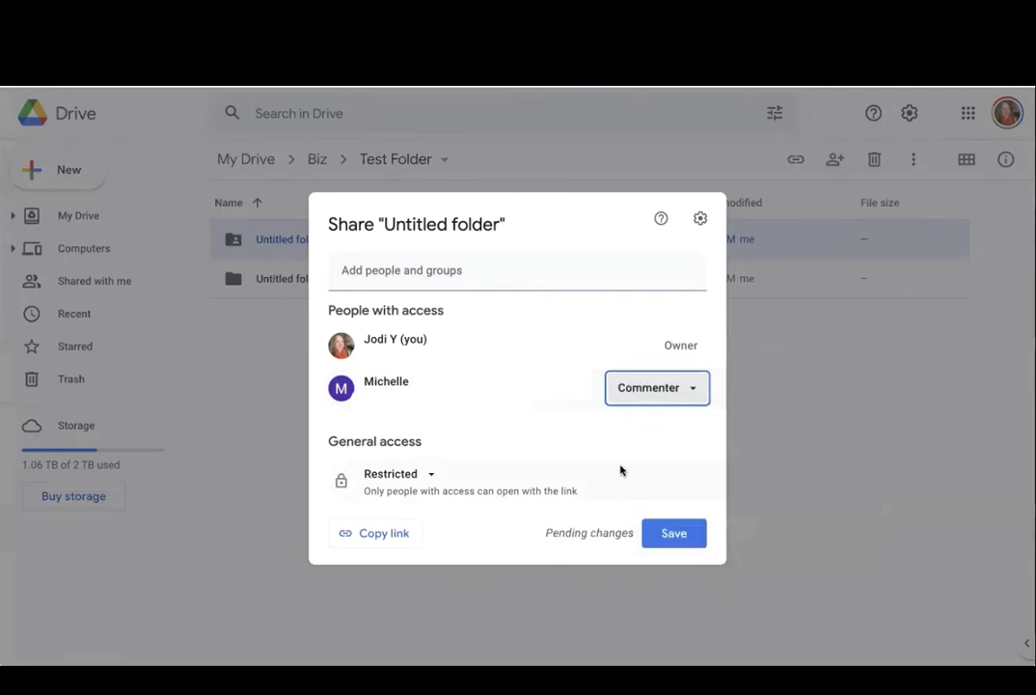
Examine the commenter's access options for "Untitled folder", try the Viewer role and check whether ownership can be transferred.
left_click(693, 392)
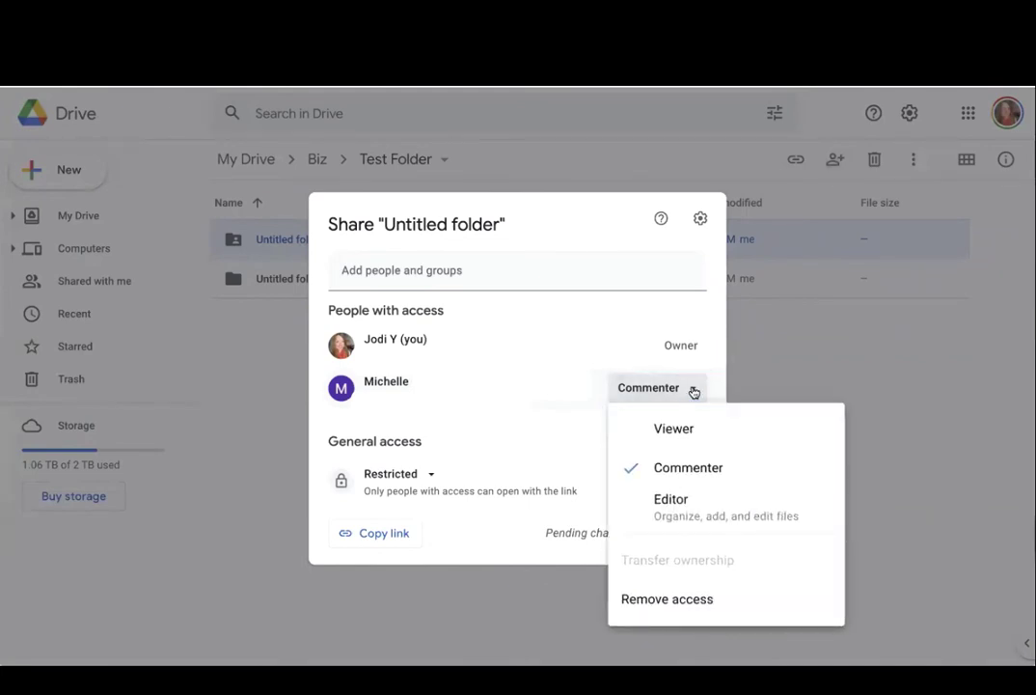
left_click(597, 417)
left_click(665, 492)
left_click(674, 391)
left_click(574, 454)
left_click(668, 399)
left_click(673, 426)
left_click(681, 392)
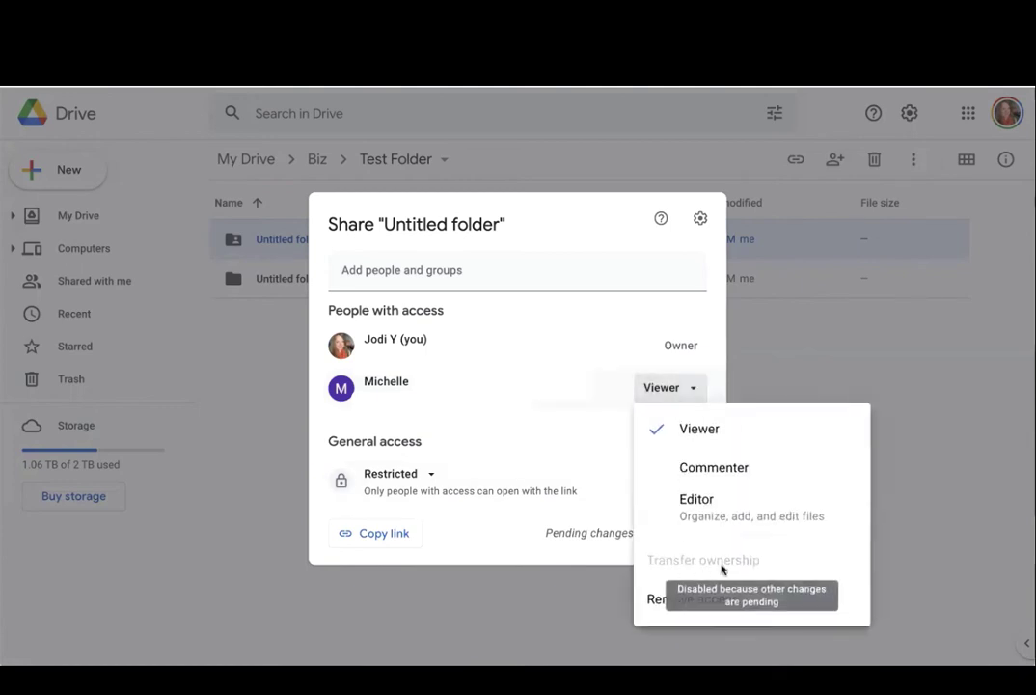
left_click(588, 435)
Switch the viewer's role on "Untitled folder" to Commenter and check the Transfer ownership option.
left_click(685, 394)
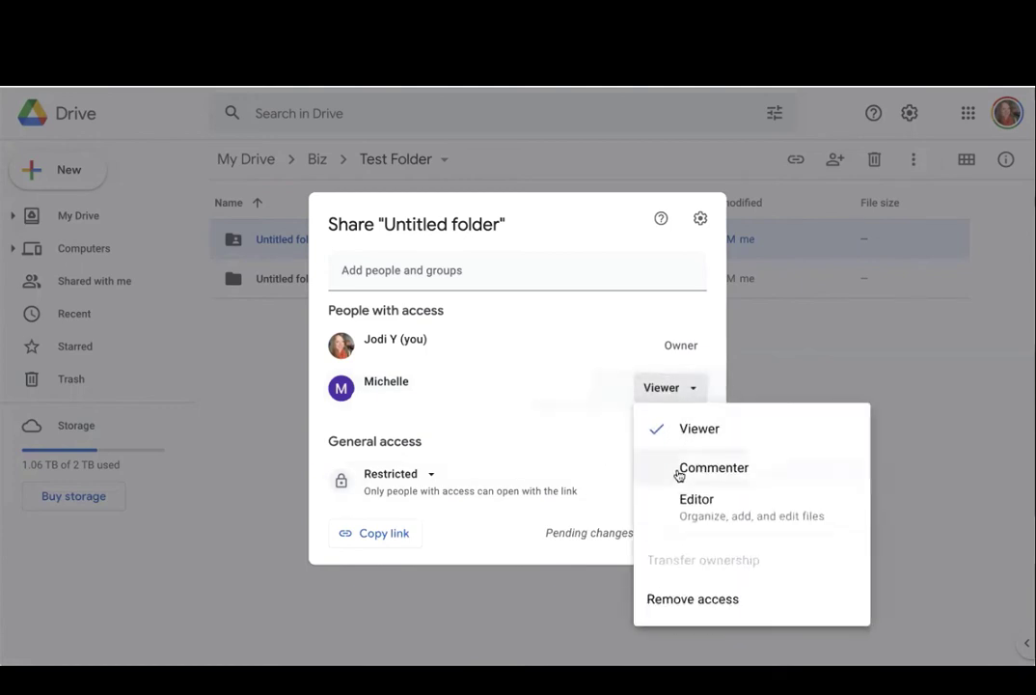
left_click(678, 470)
left_click(684, 393)
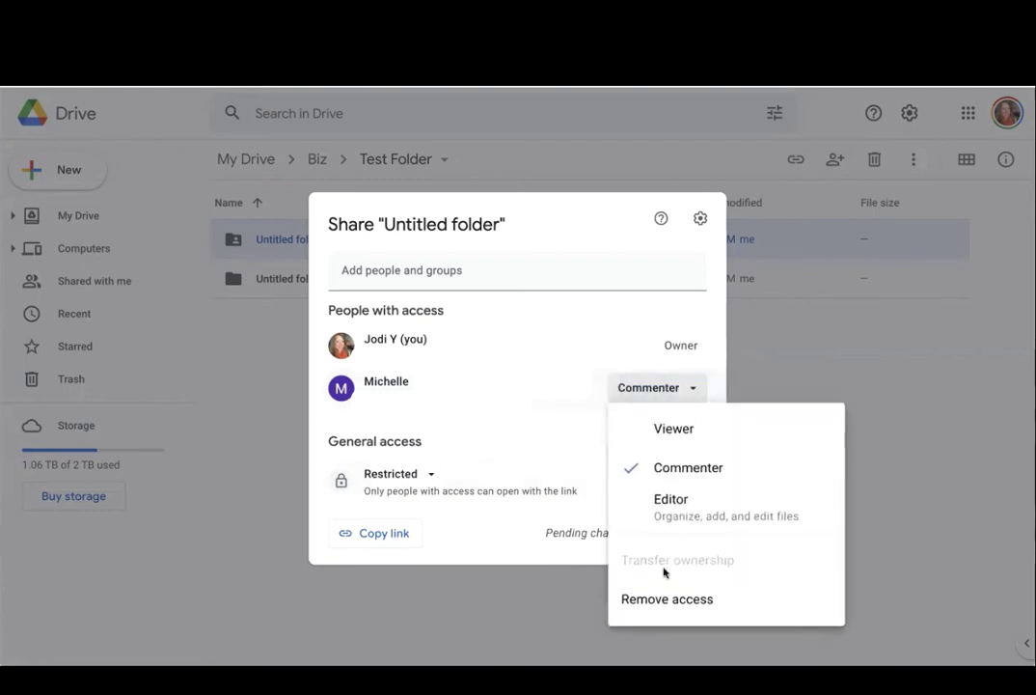
left_click(574, 463)
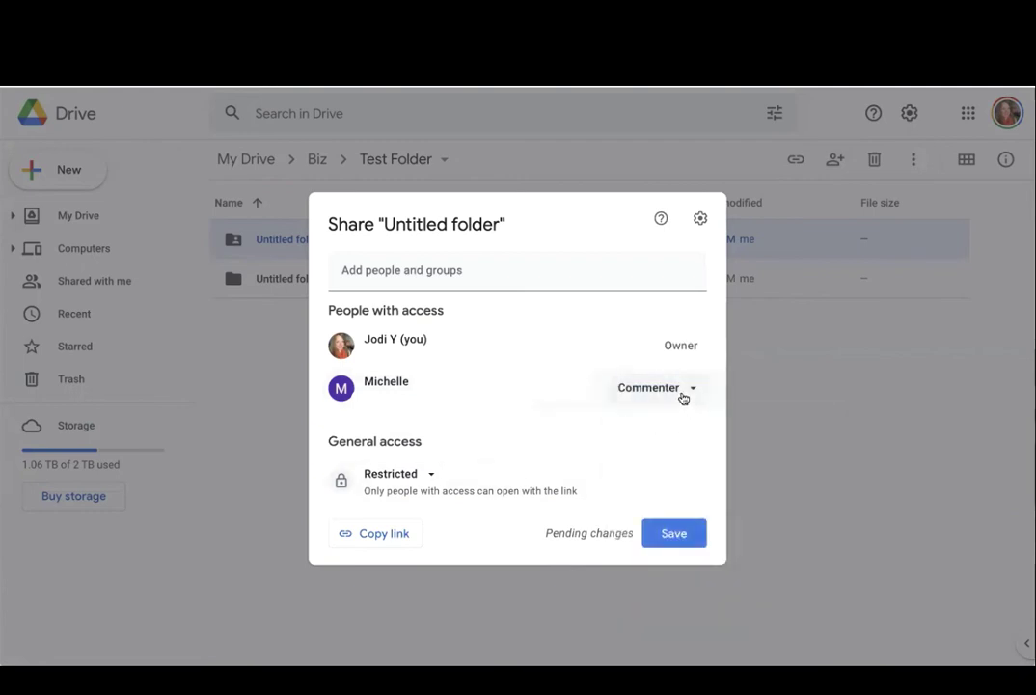
Restore the person's Editor role on "Untitled folder", check the Transfer ownership option and close the sharing settings.
left_click(683, 391)
left_click(672, 501)
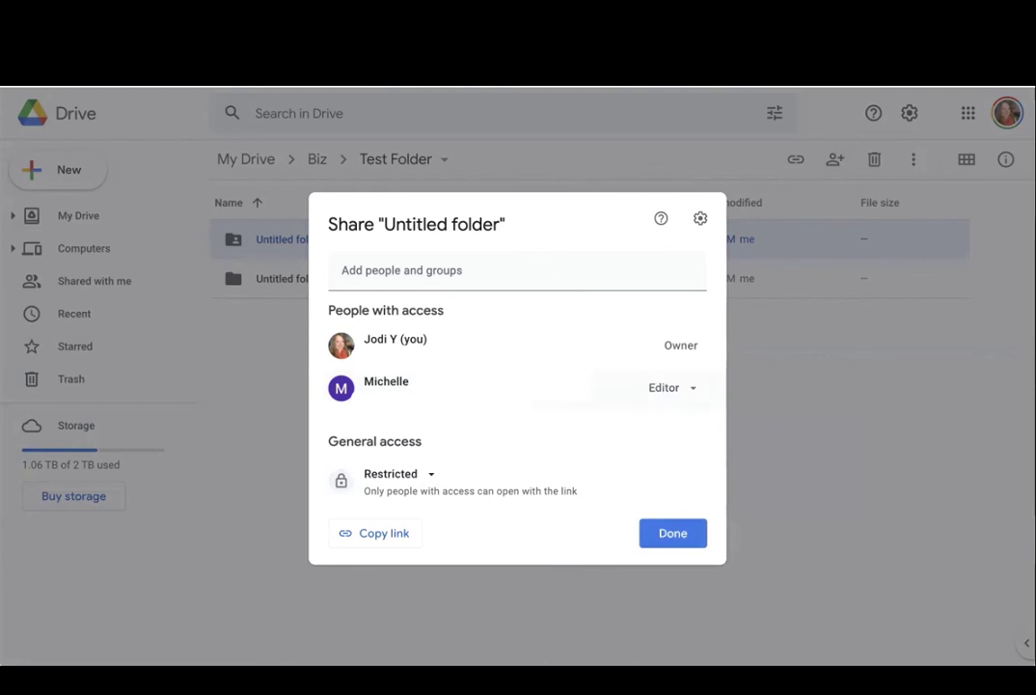
left_click(671, 388)
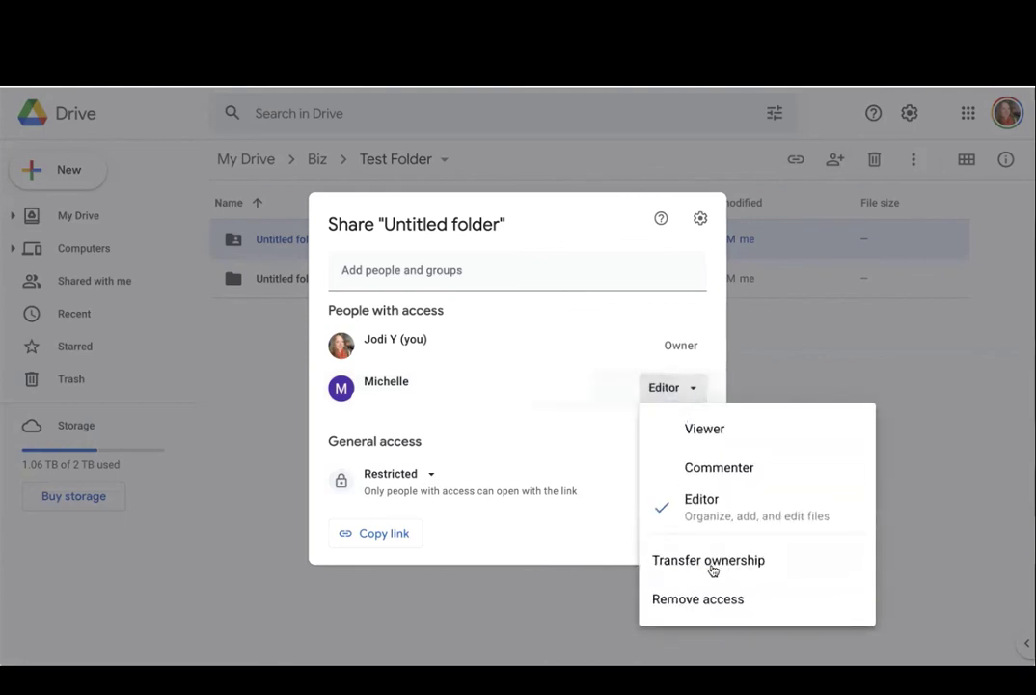
left_click(555, 460)
left_click(779, 462)
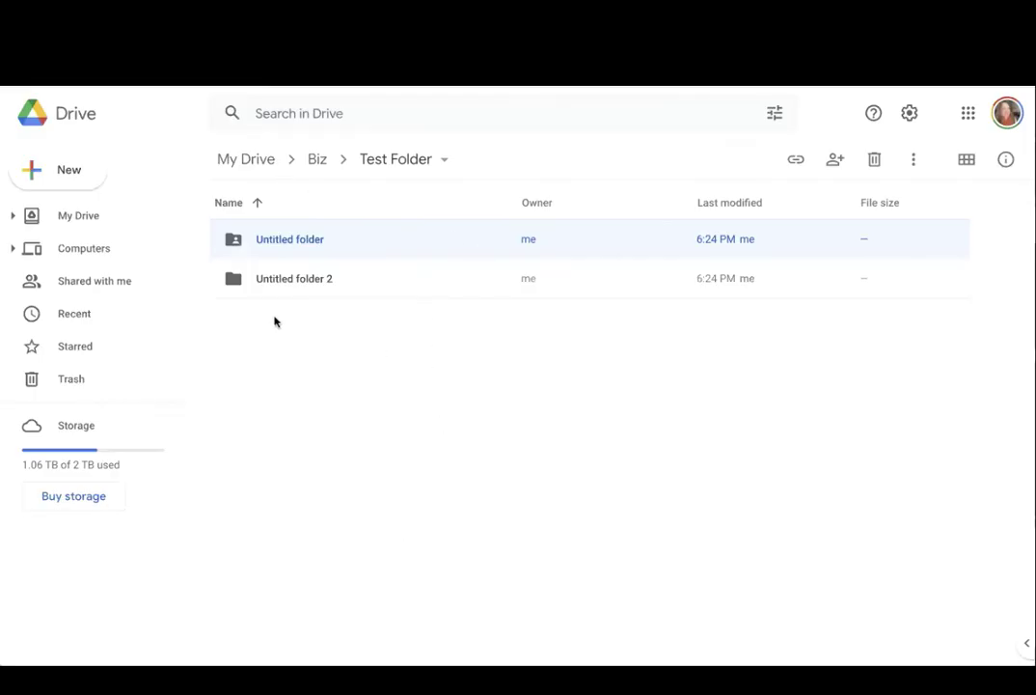
Reopen the sharing settings of "Untitled folder" from Test Folder and review the editor's Transfer ownership option.
right_click(317, 239)
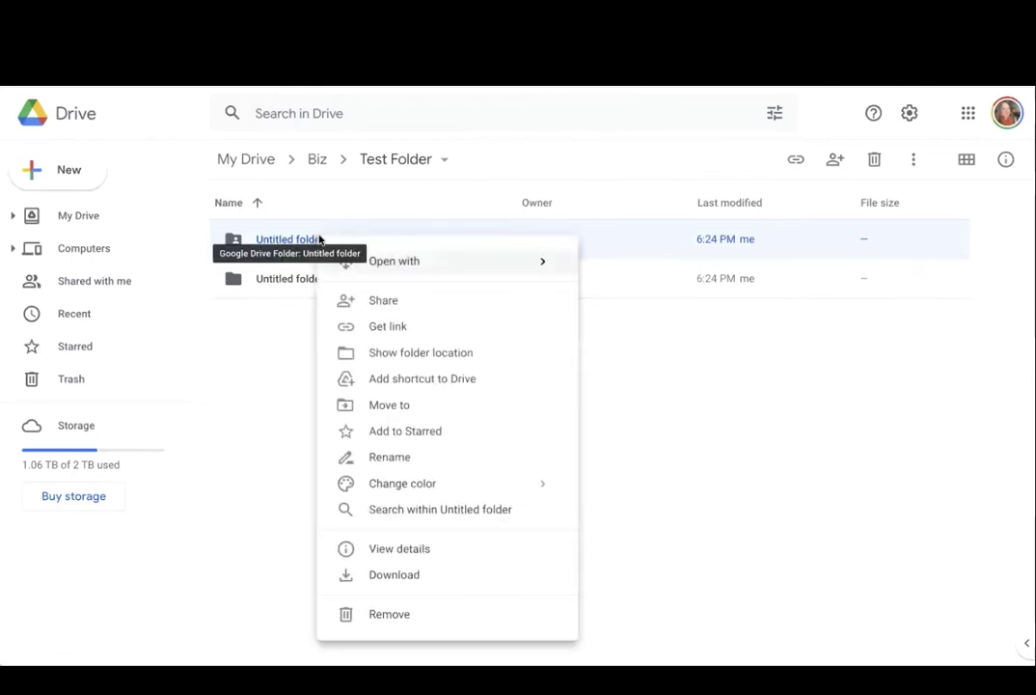
left_click(407, 301)
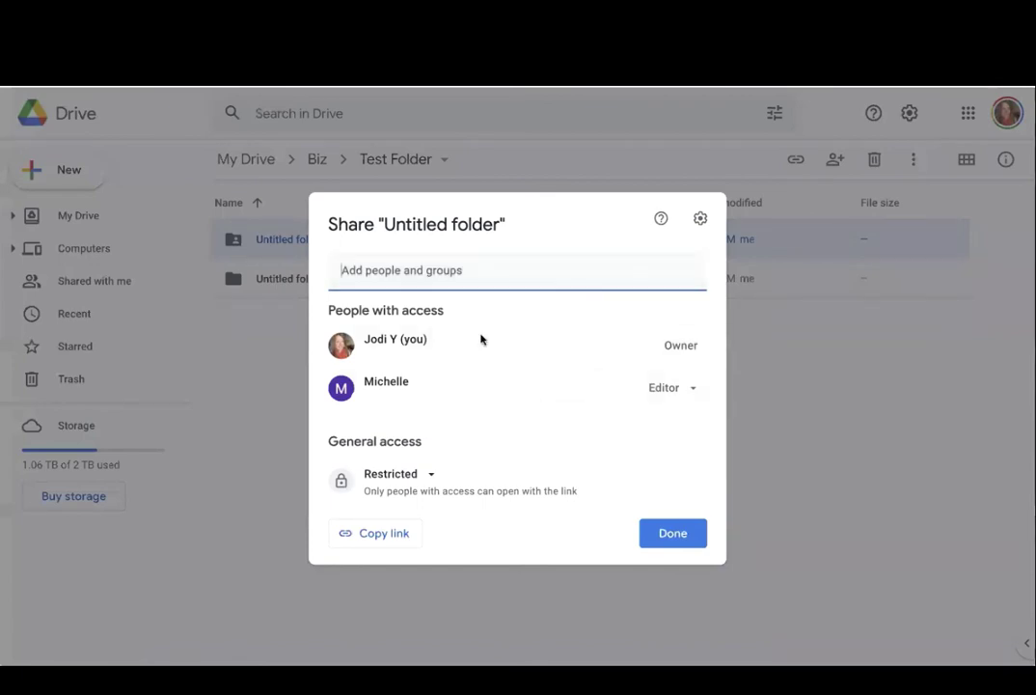
left_click(684, 388)
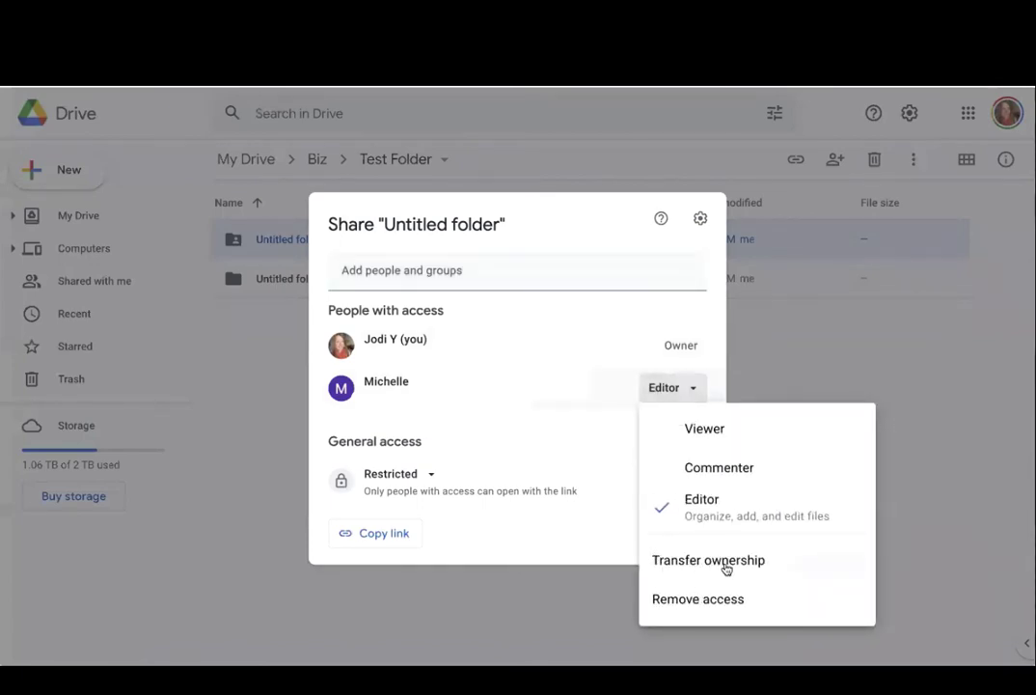
left_click(889, 336)
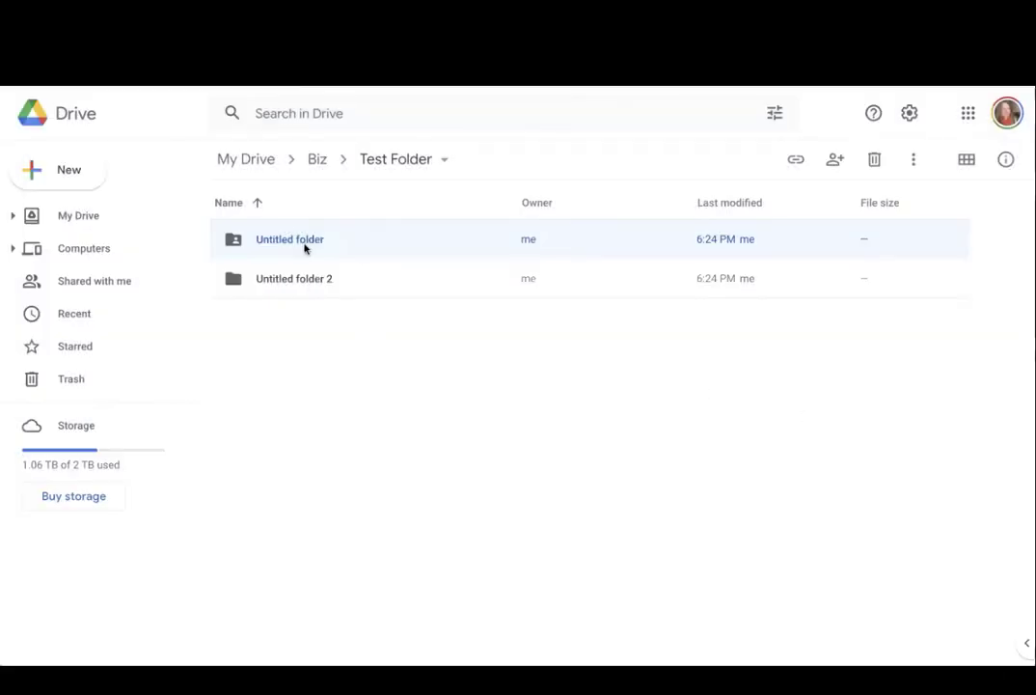
Open "Untitled folder" and review the editor's Transfer ownership option in its sharing settings from inside the folder.
double_click(270, 246)
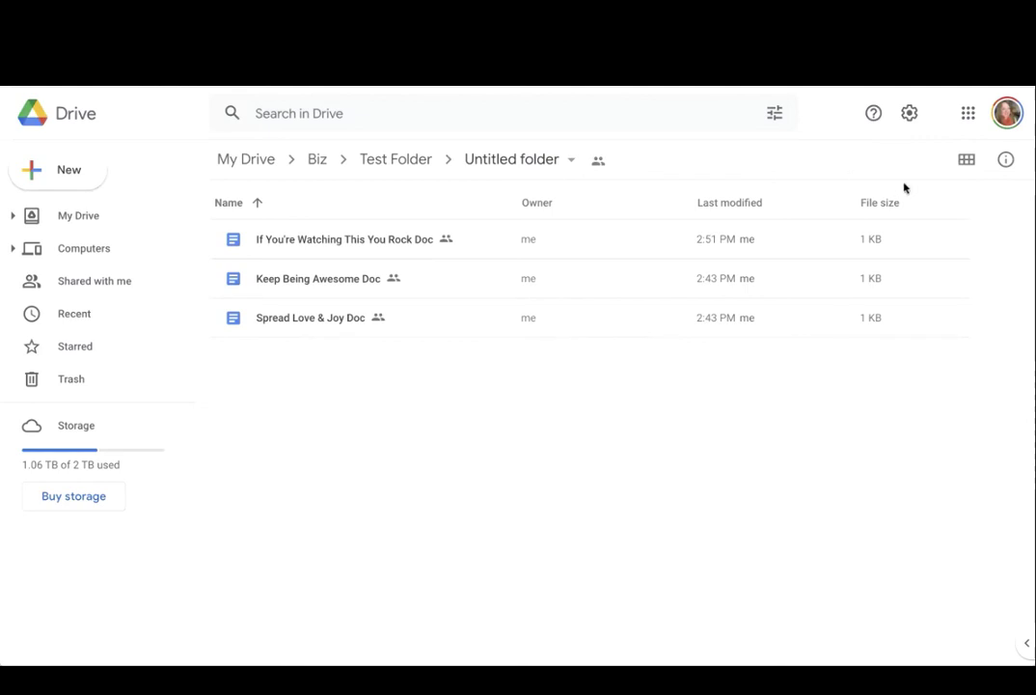
left_click(598, 162)
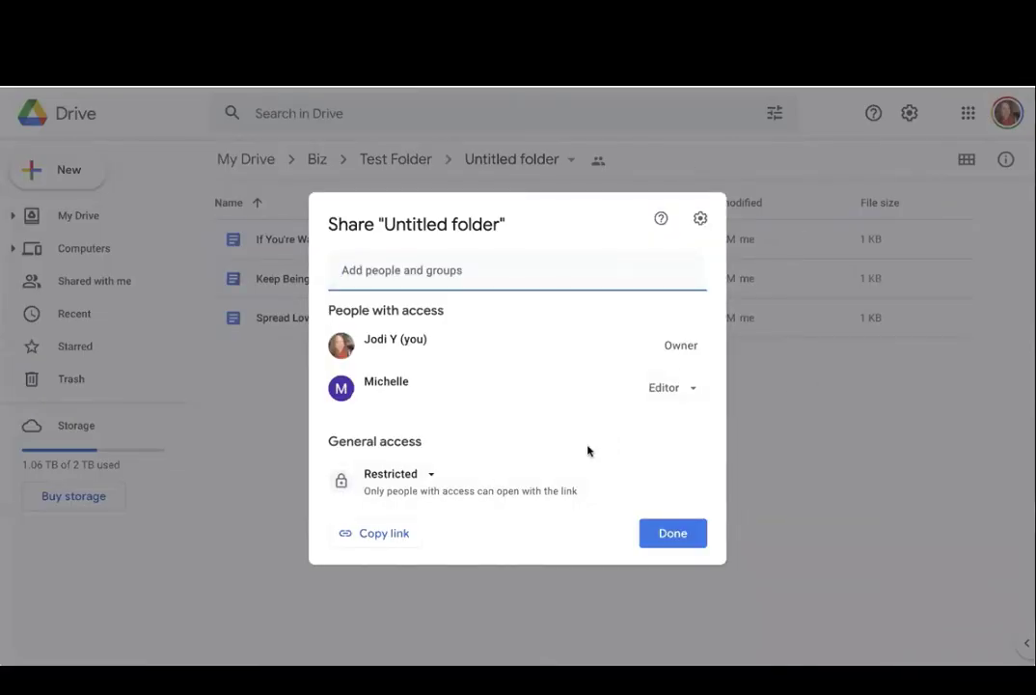
left_click(675, 389)
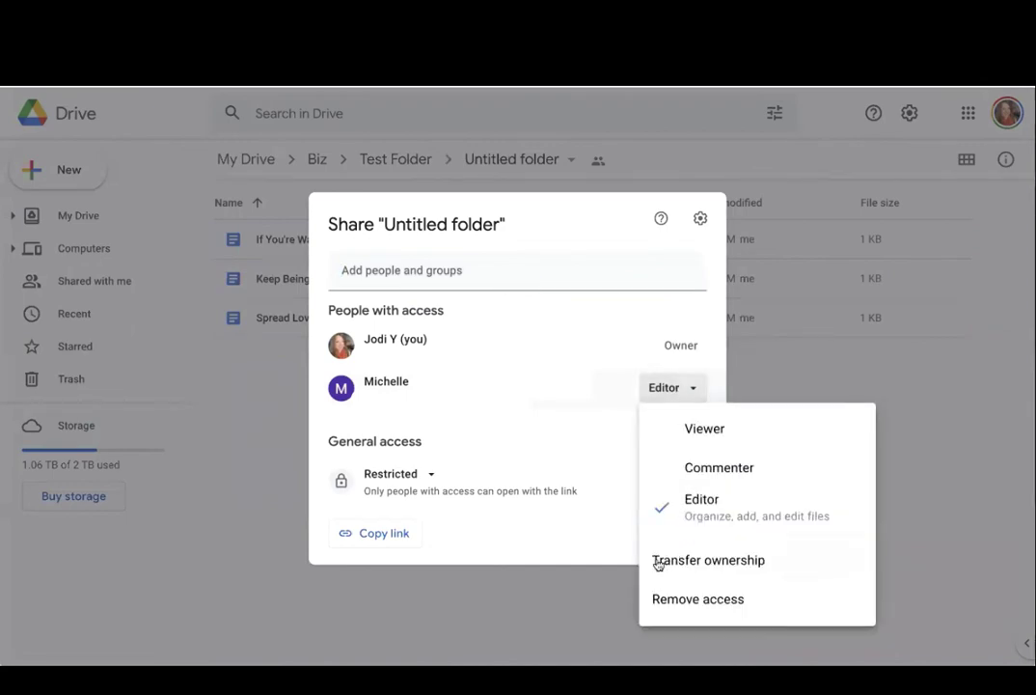
left_click(843, 369)
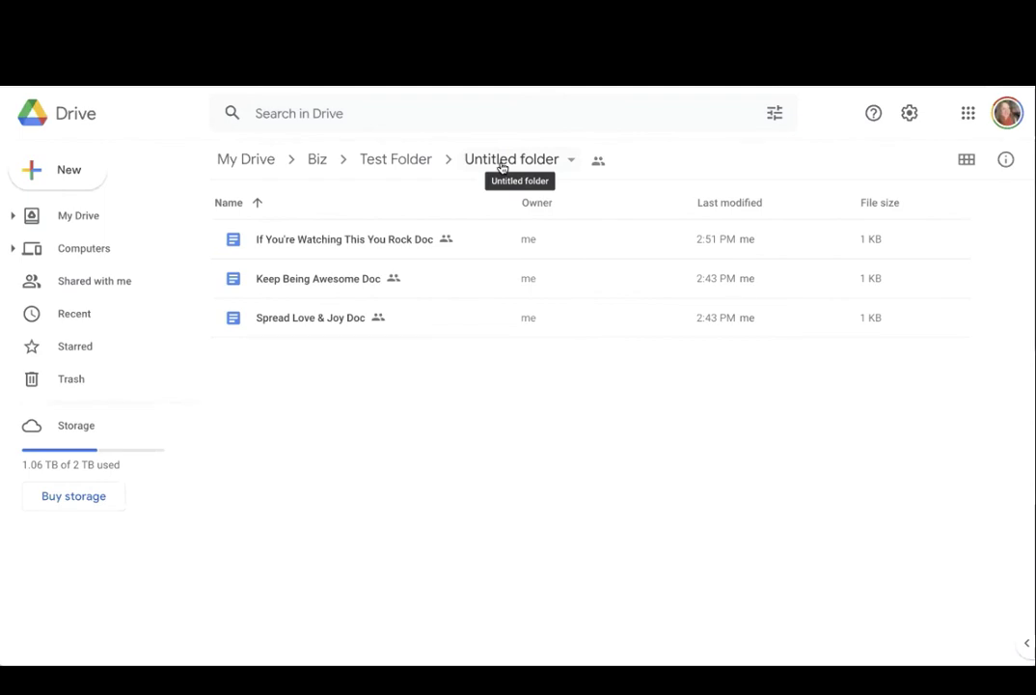
Go back to Test Folder, reopen "Untitled folder" and point out all its documents by selecting them briefly.
left_click(382, 159)
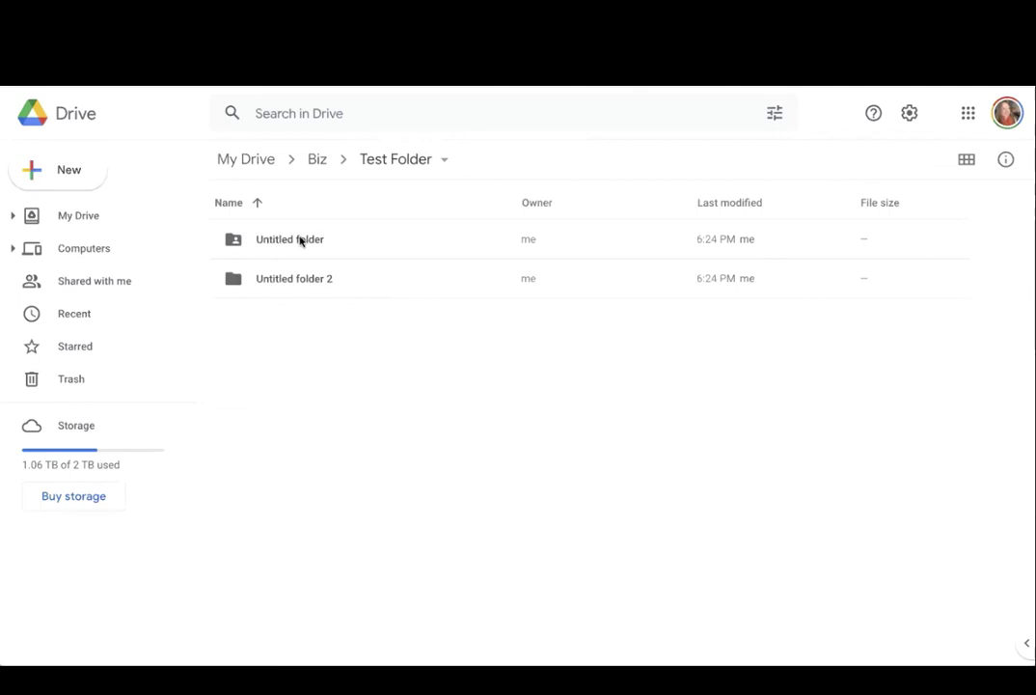
left_click(391, 249)
double_click(392, 249)
left_click(309, 318)
key("ctrl+a")
left_click(355, 386)
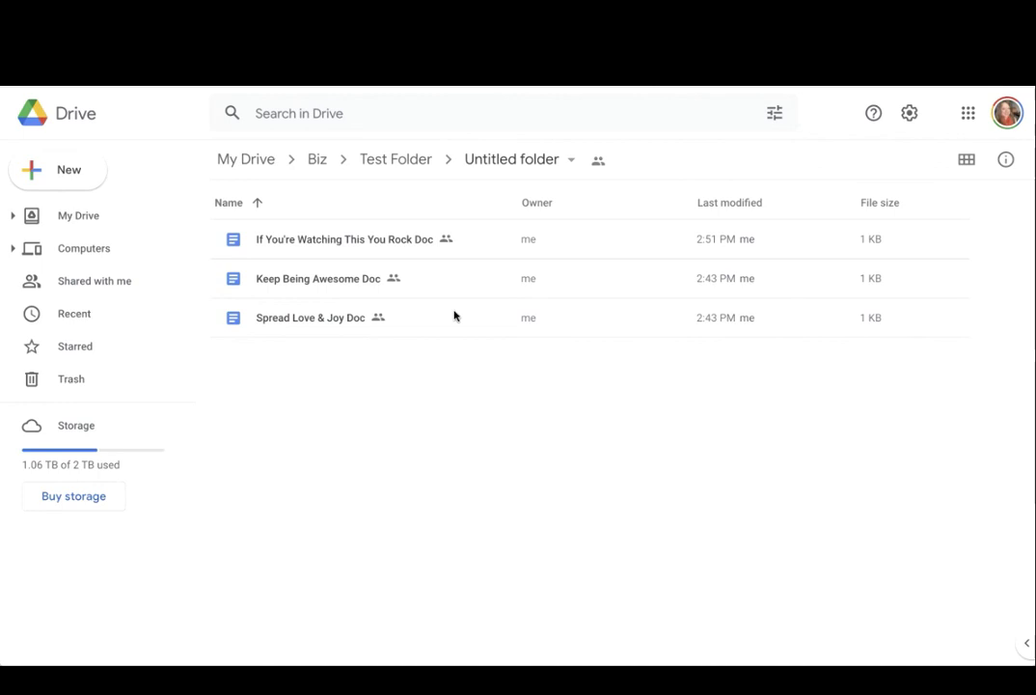
left_click(345, 241)
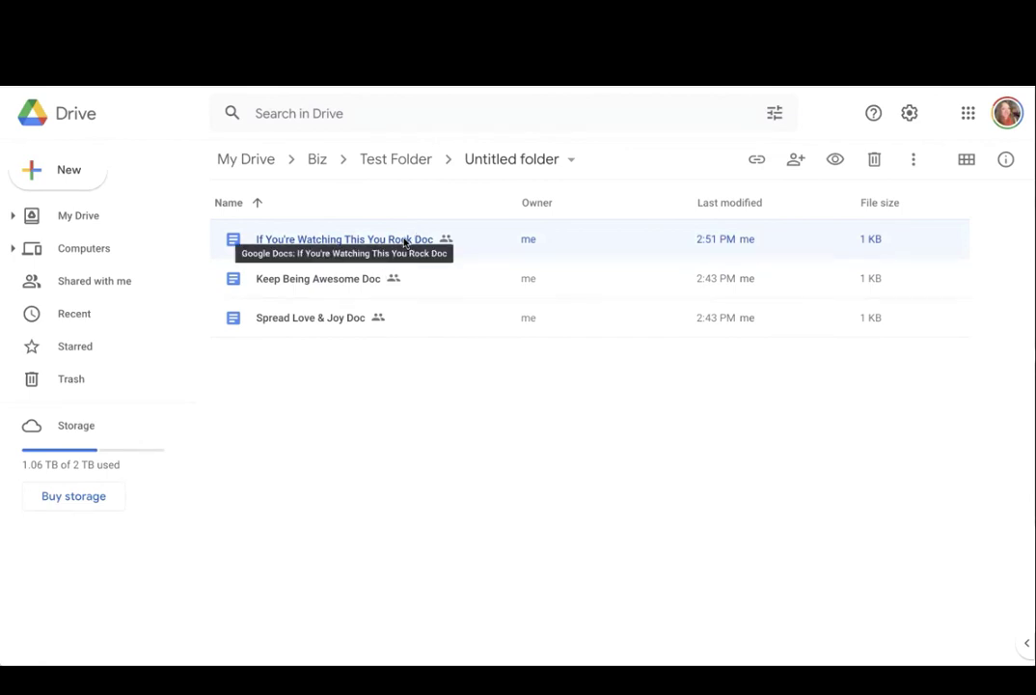
left_click(472, 424)
left_click(502, 157)
left_click(425, 166)
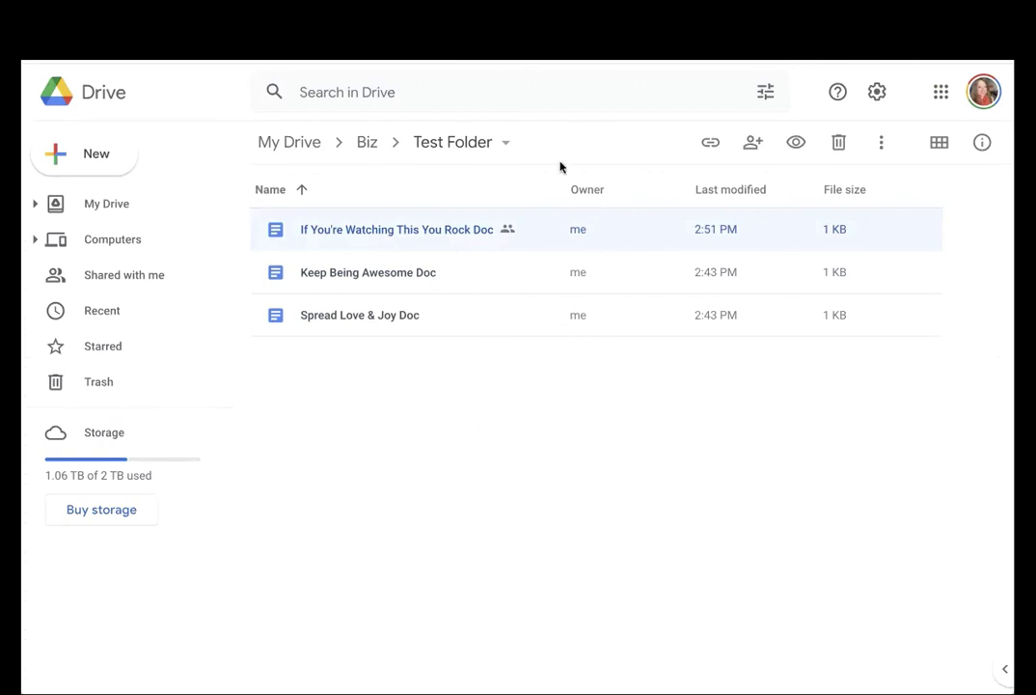
left_click(364, 276)
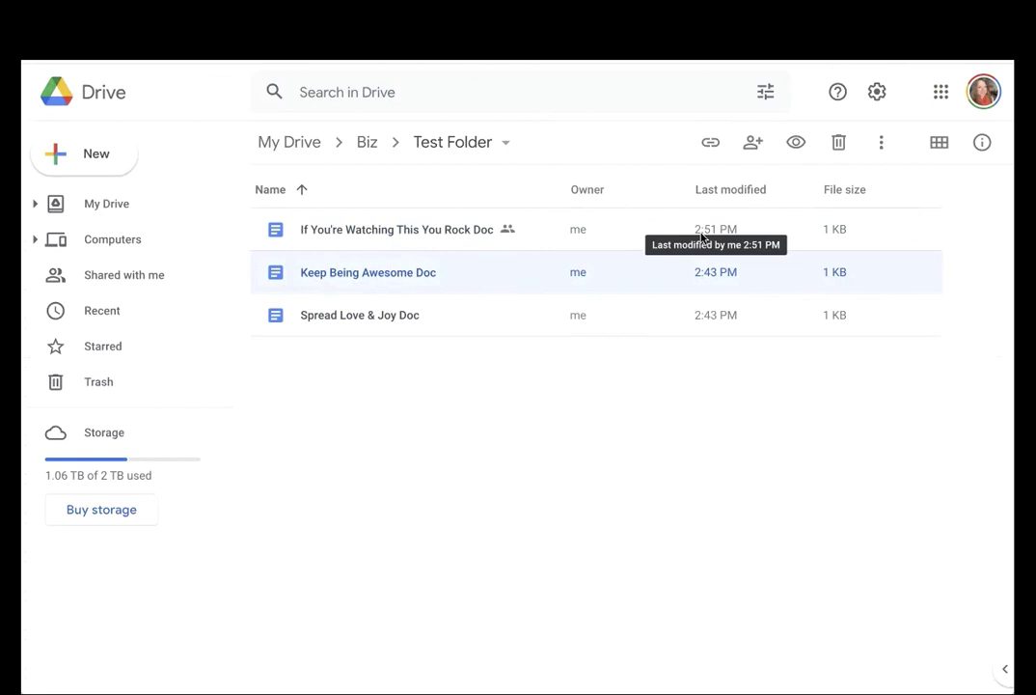
left_click(661, 403)
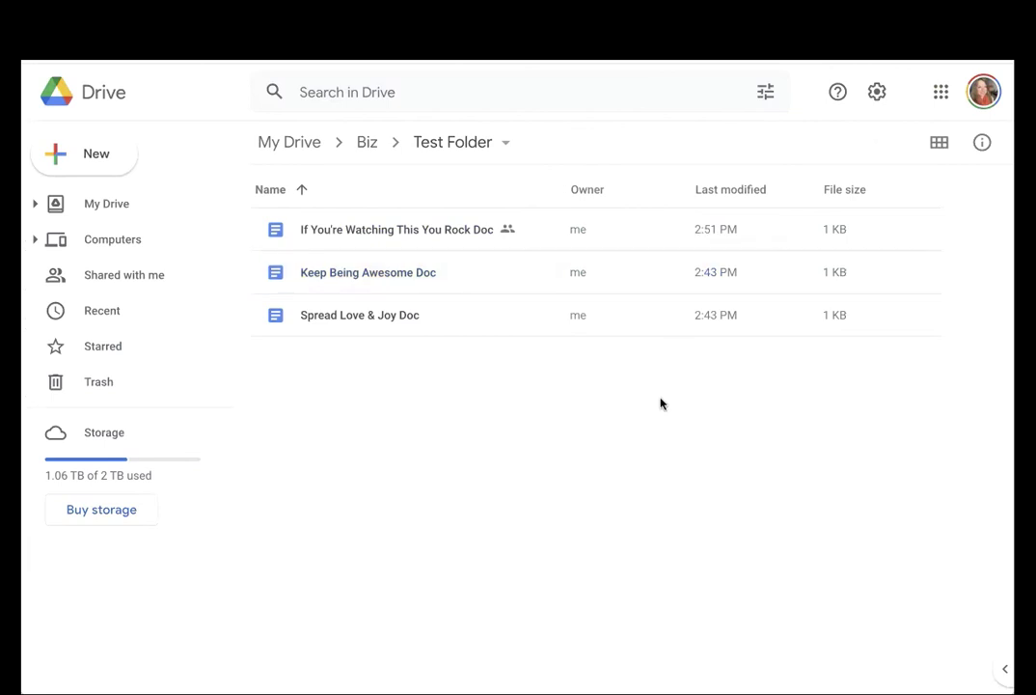